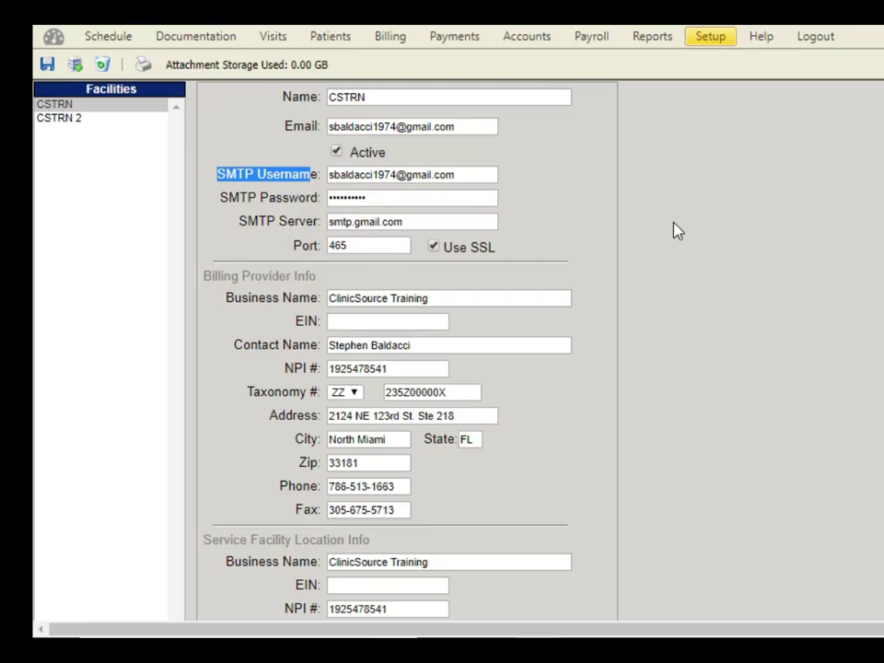
Grant the therapist's user account the Patient Portal Global Setup and Patient Portal Patient Setup permissions, then save
click(714, 41)
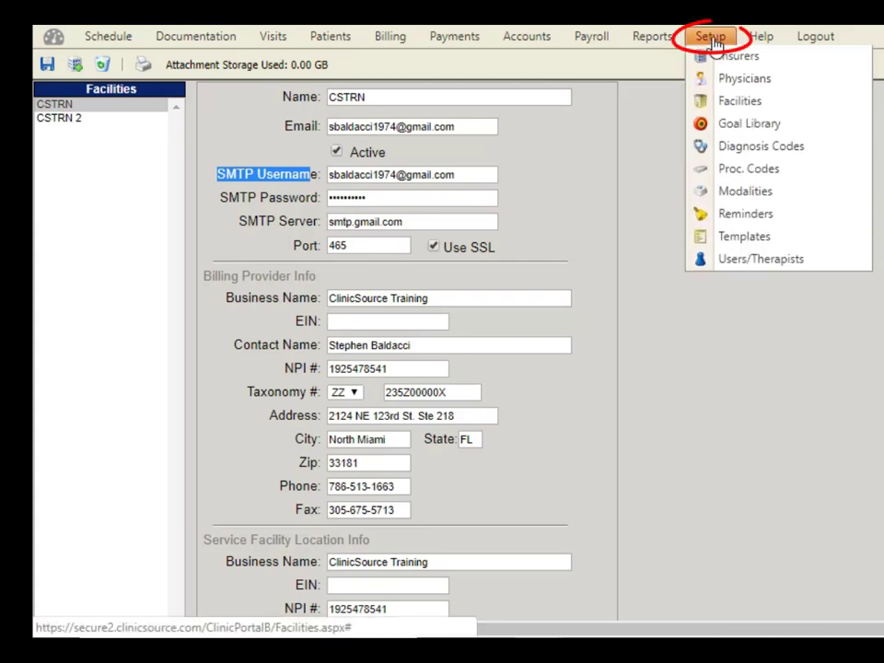
click(729, 269)
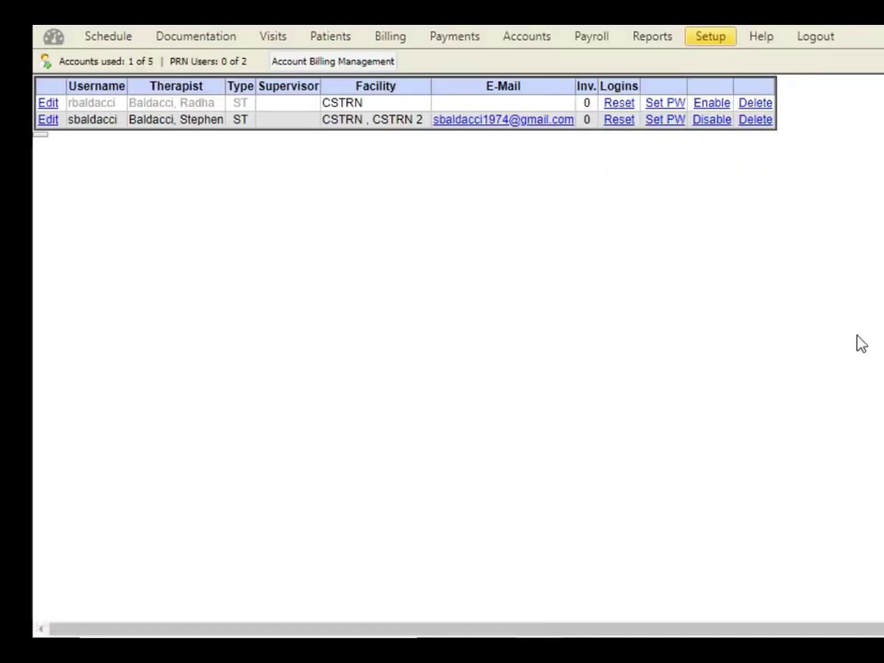
click(45, 126)
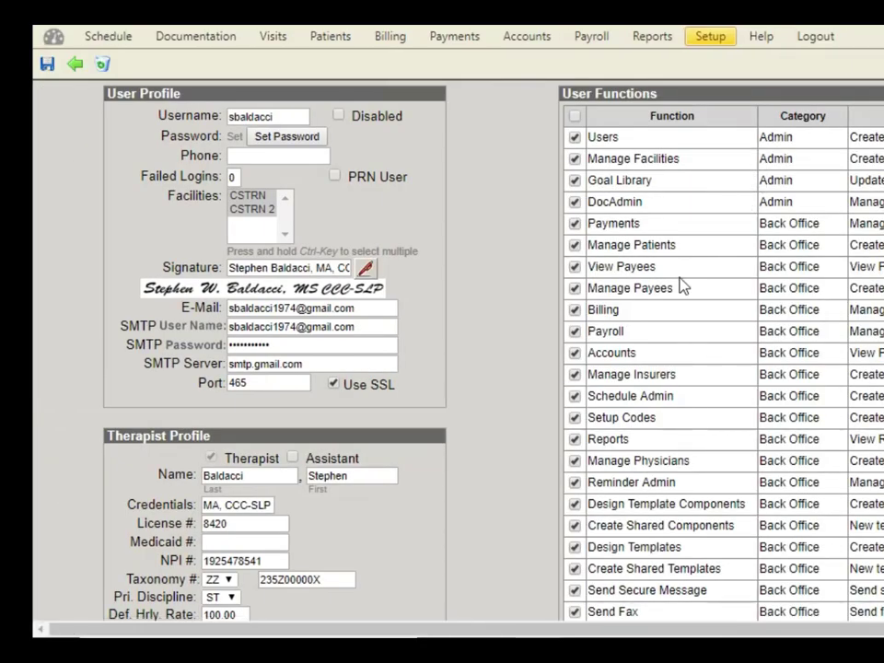
scroll(681, 285, down, 5)
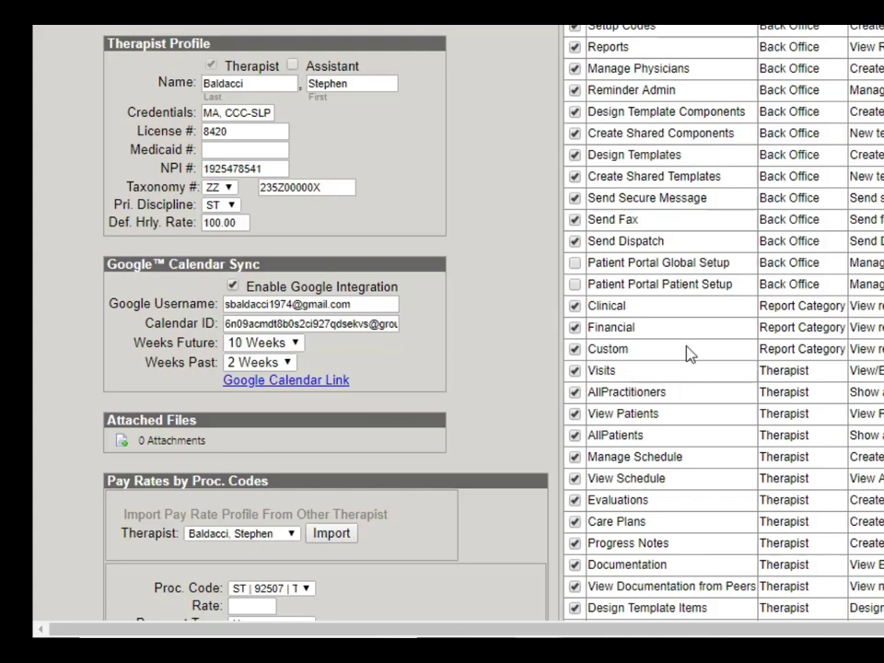
click(574, 267)
click(575, 284)
scroll(580, 286, up, 5)
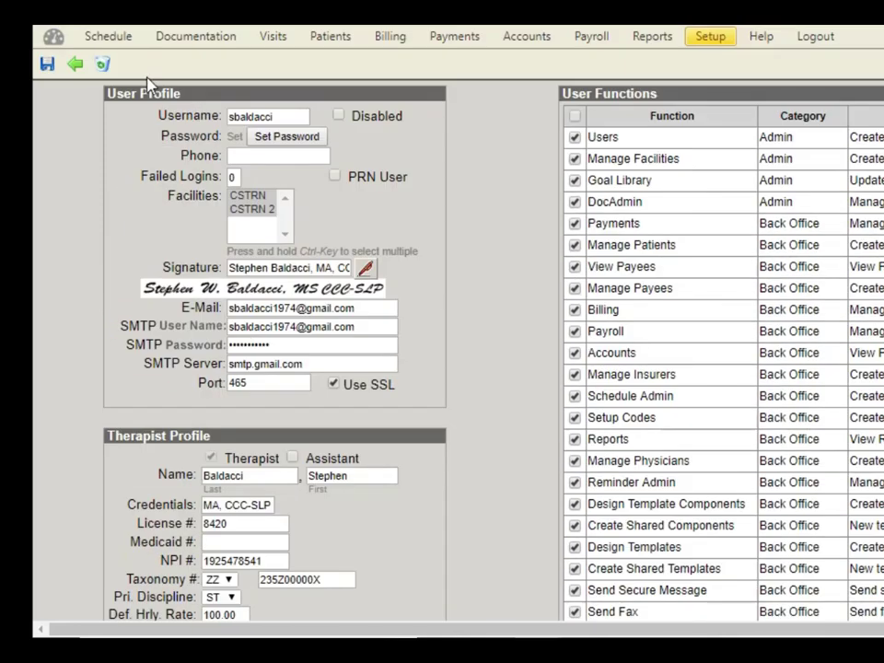
click(47, 63)
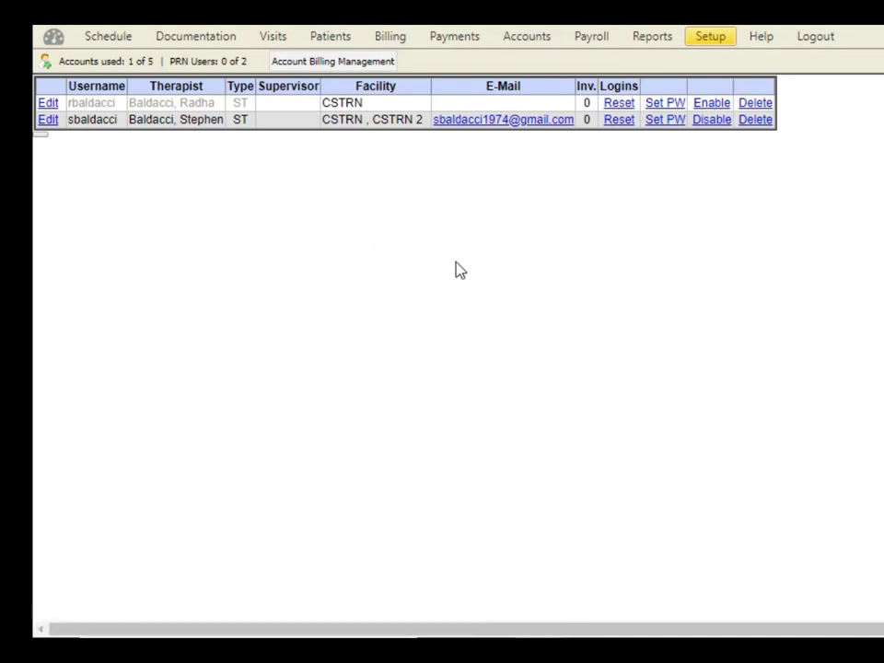
Open the TEST PATIENT record and locate its Patient Portal Login section
click(340, 40)
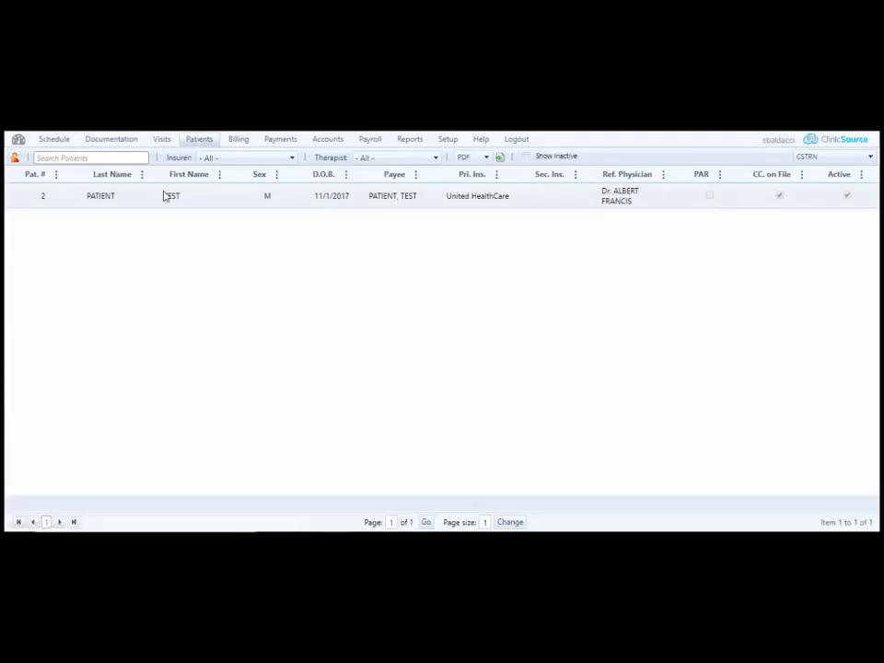
click(174, 201)
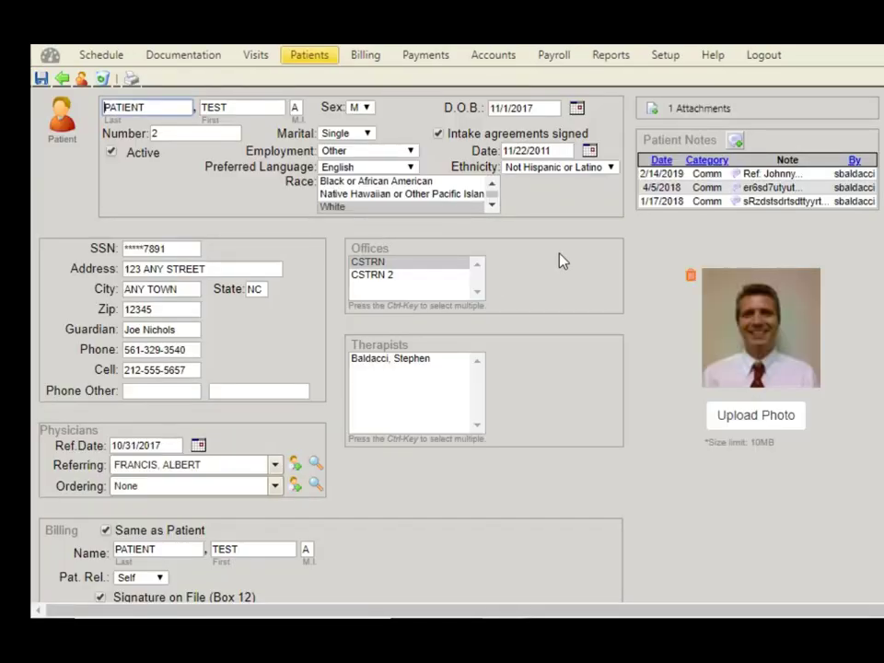
scroll(562, 258, down, 3)
scroll(564, 261, down, 15)
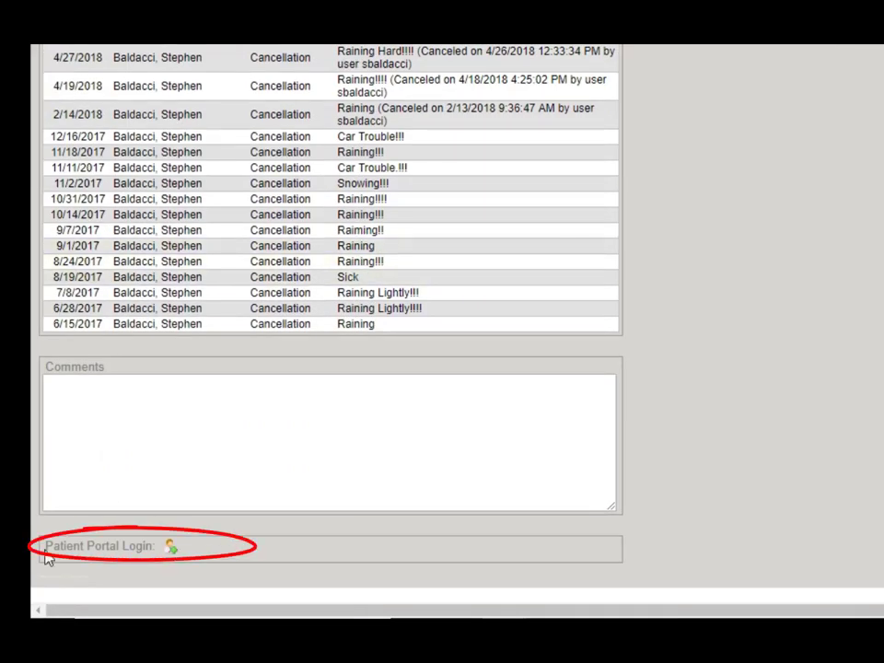
mouse_move(43, 549)
mouse_down()
mouse_move(148, 566)
mouse_move(112, 547)
mouse_move(121, 547)
mouse_up()
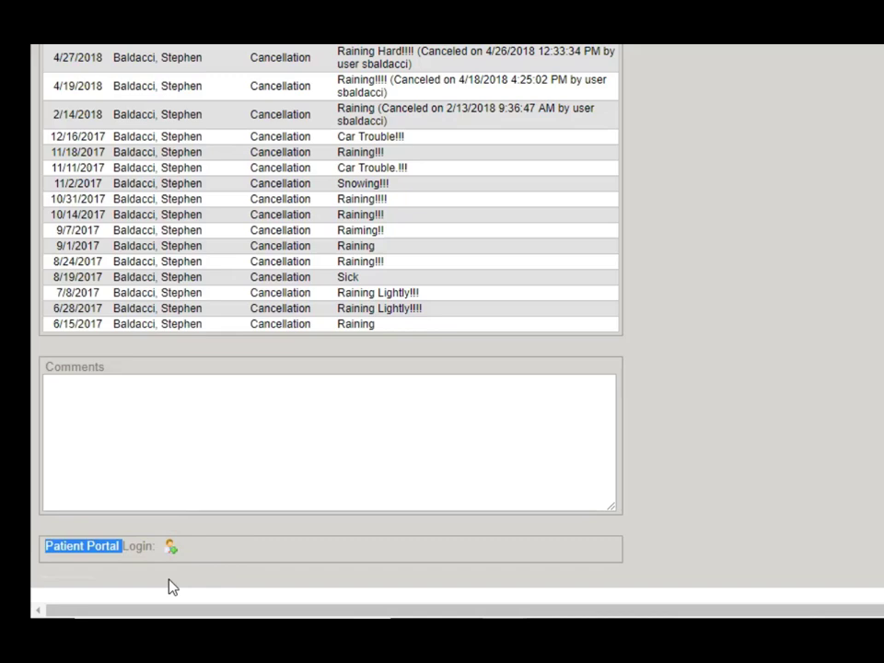
scroll(191, 578, up, 15)
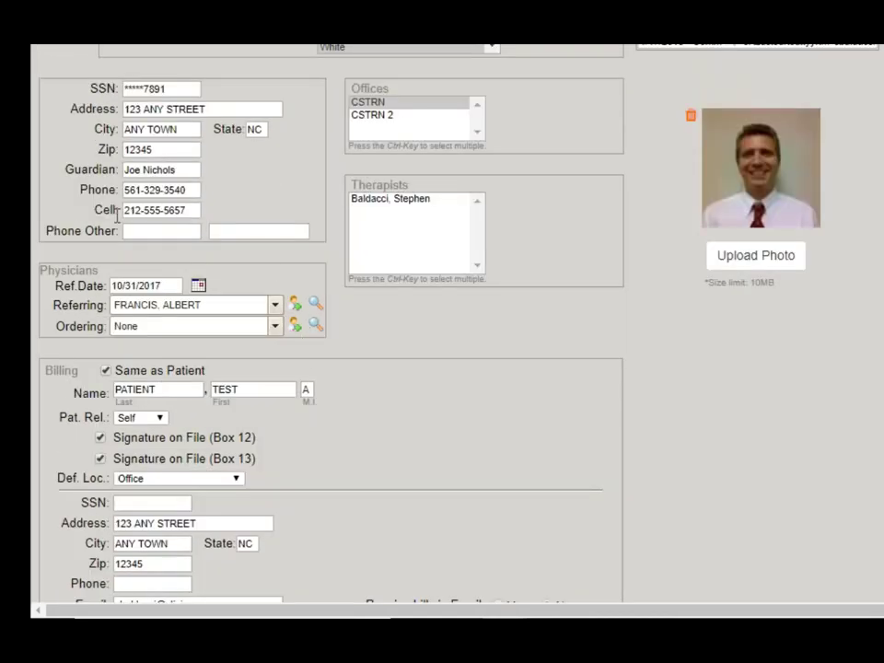
Check the patient's Phone and billing Email fields, then save the record
drag(80, 189, 120, 190)
scroll(119, 190, up, 2)
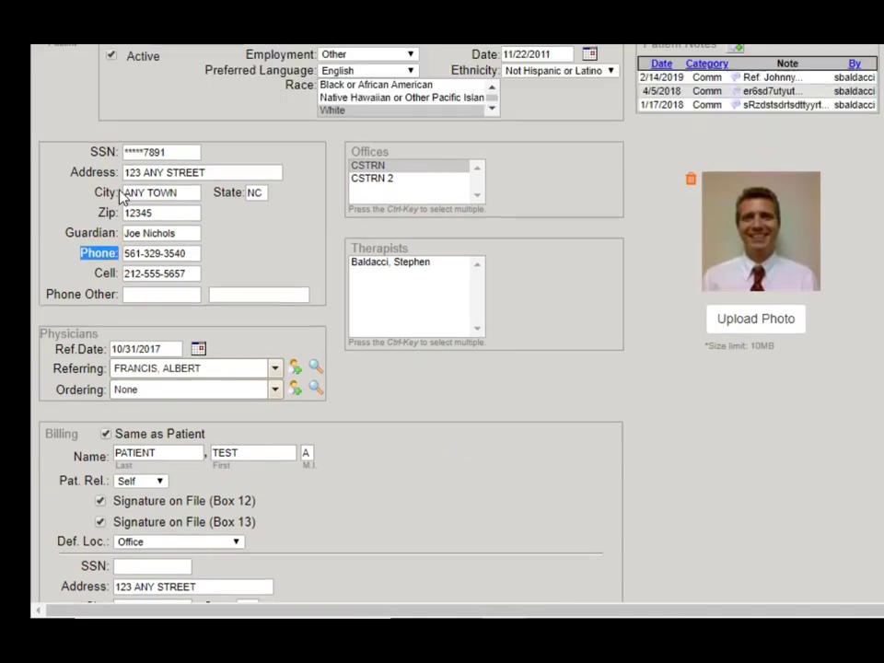
click(92, 349)
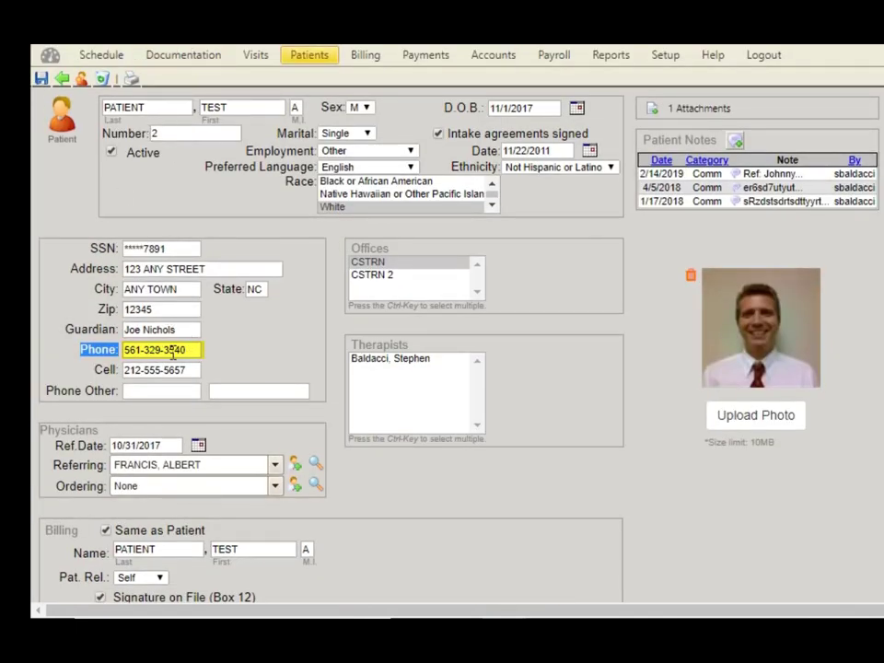
scroll(172, 352, down, 4)
click(92, 396)
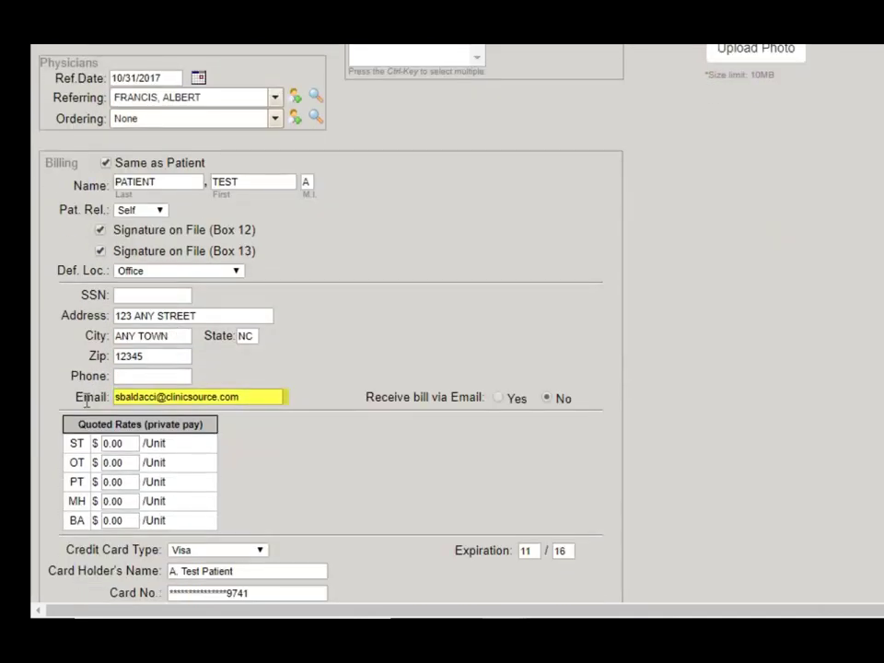
drag(77, 396, 111, 405)
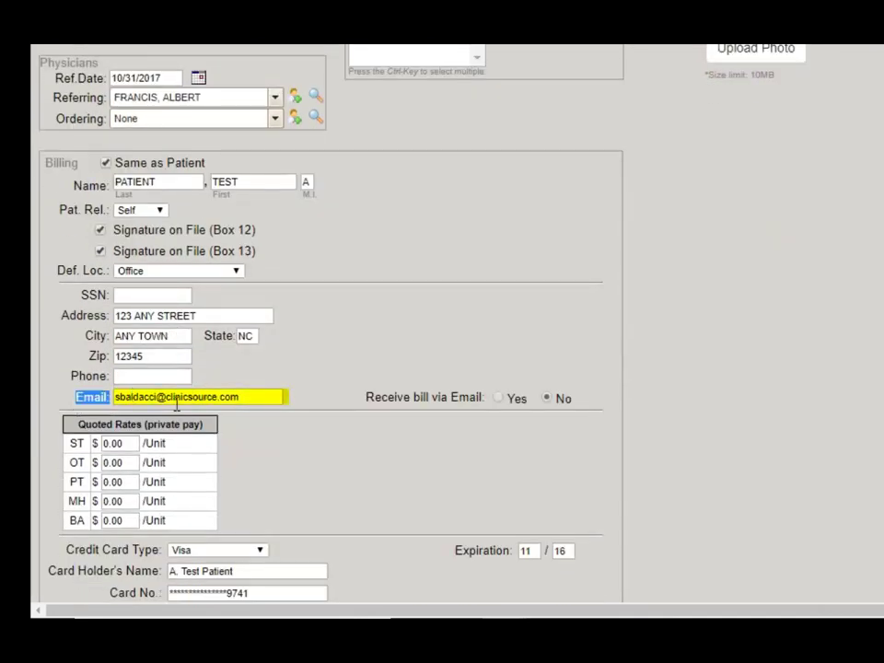
scroll(512, 306, up, 3)
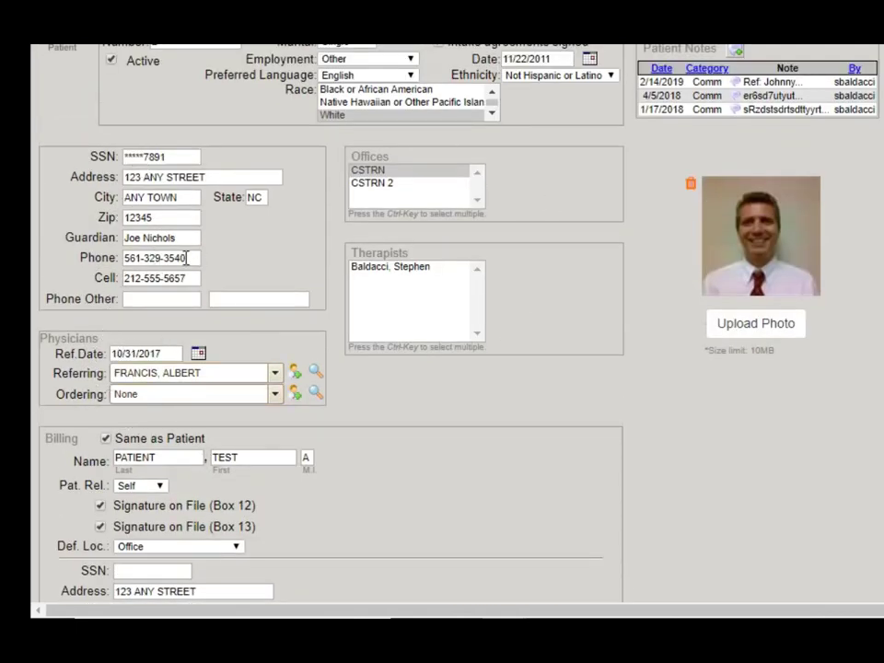
scroll(191, 123, up, 1)
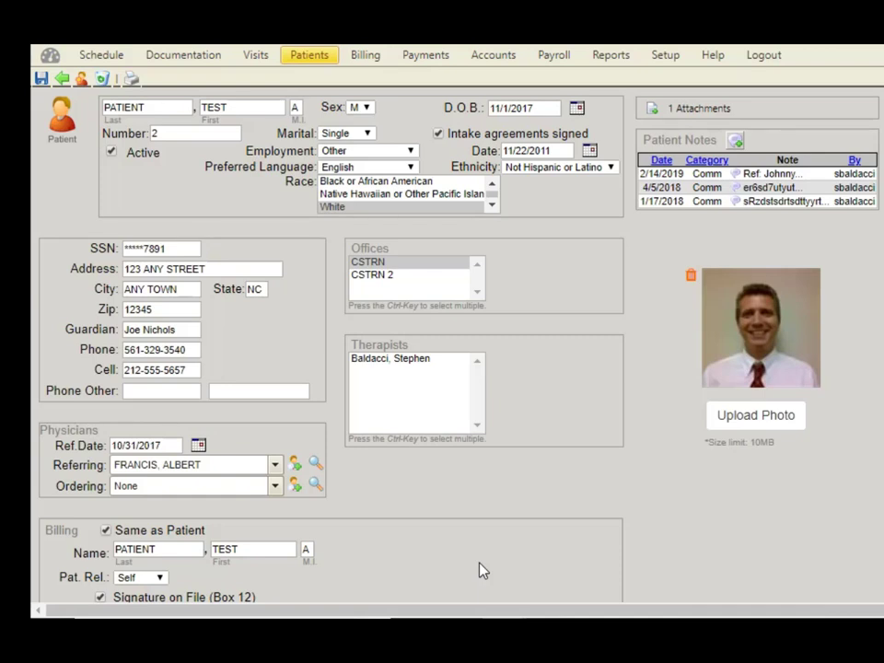
scroll(571, 541, down, 6)
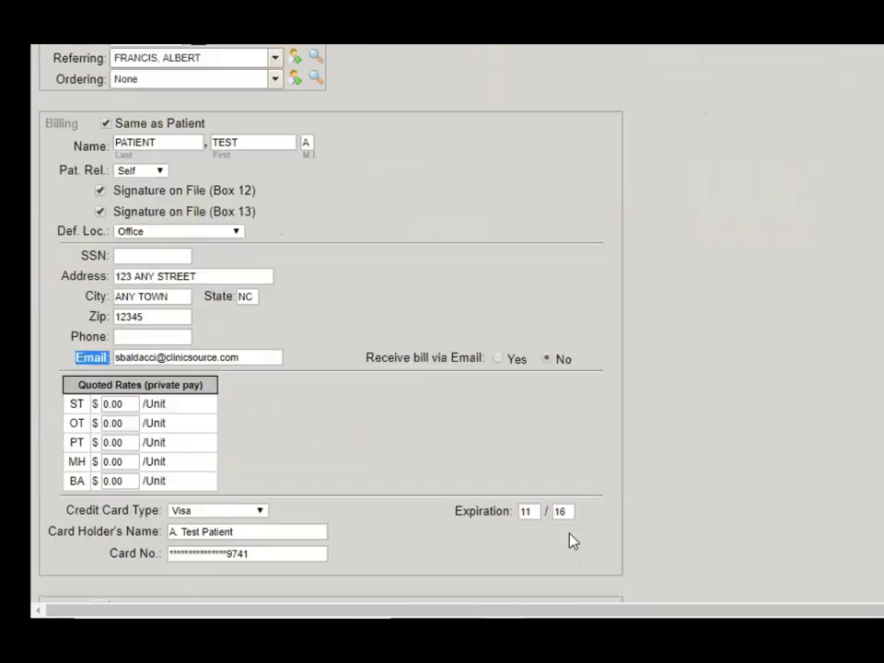
scroll(580, 530, down, 2)
scroll(590, 514, up, 8)
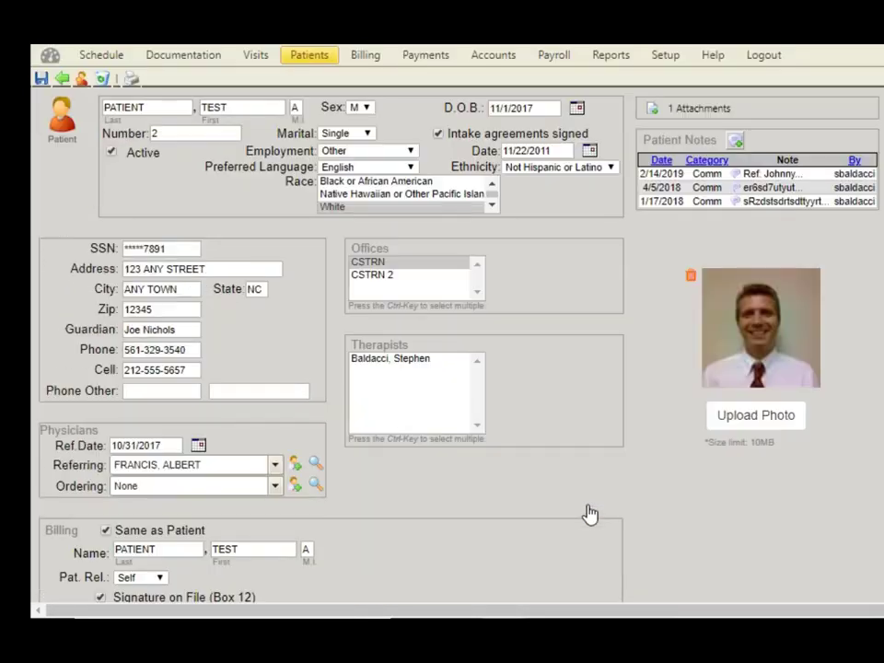
click(40, 78)
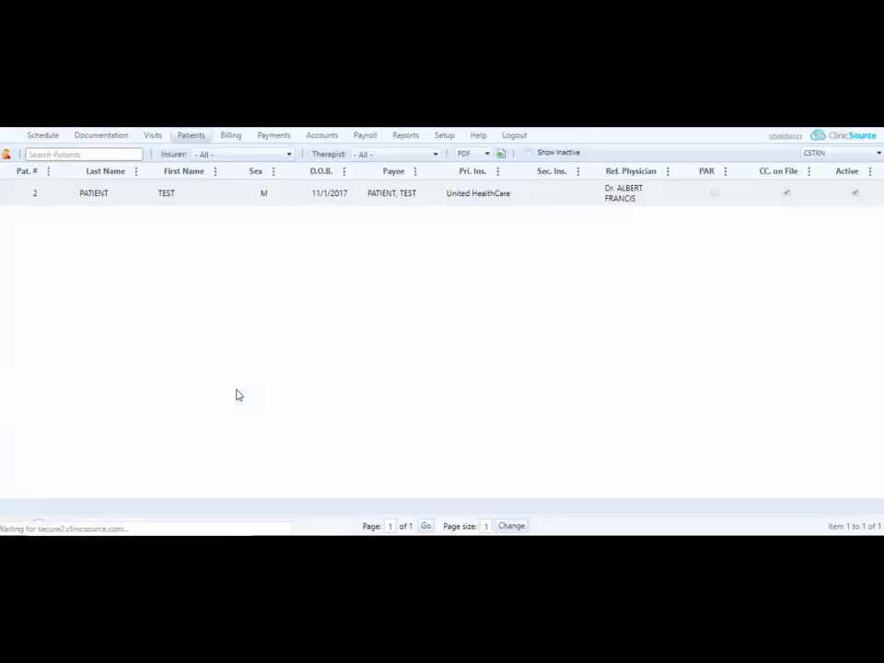
Log out and sign back in to the ClinicSource Training clinic with the therapist's user name and password
click(518, 136)
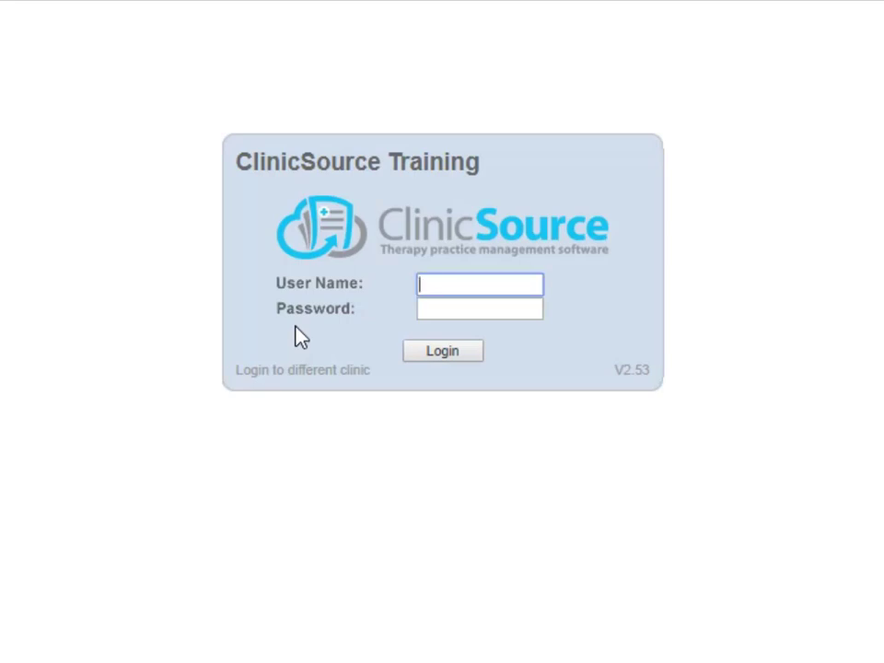
click(446, 286)
double_click(447, 286)
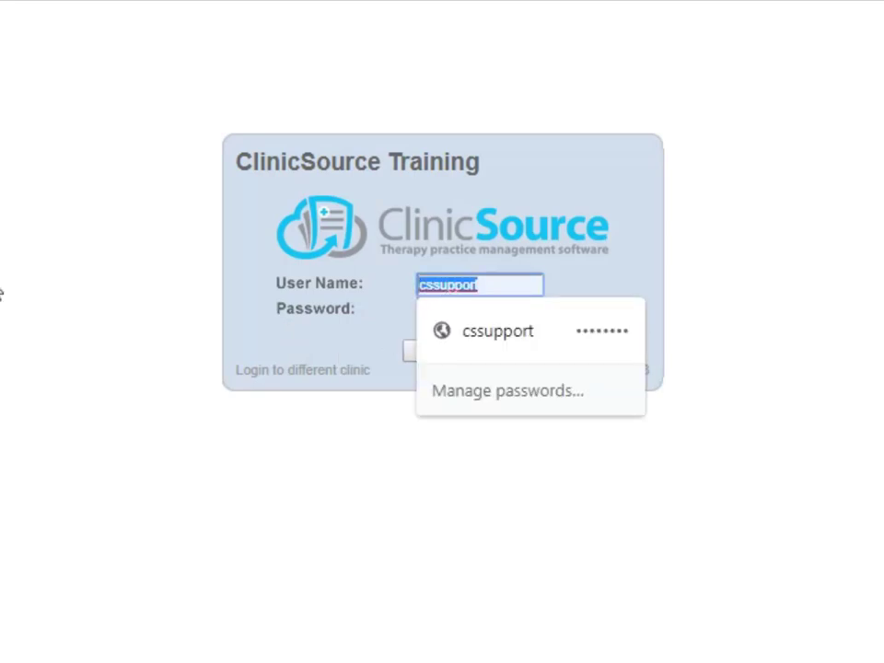
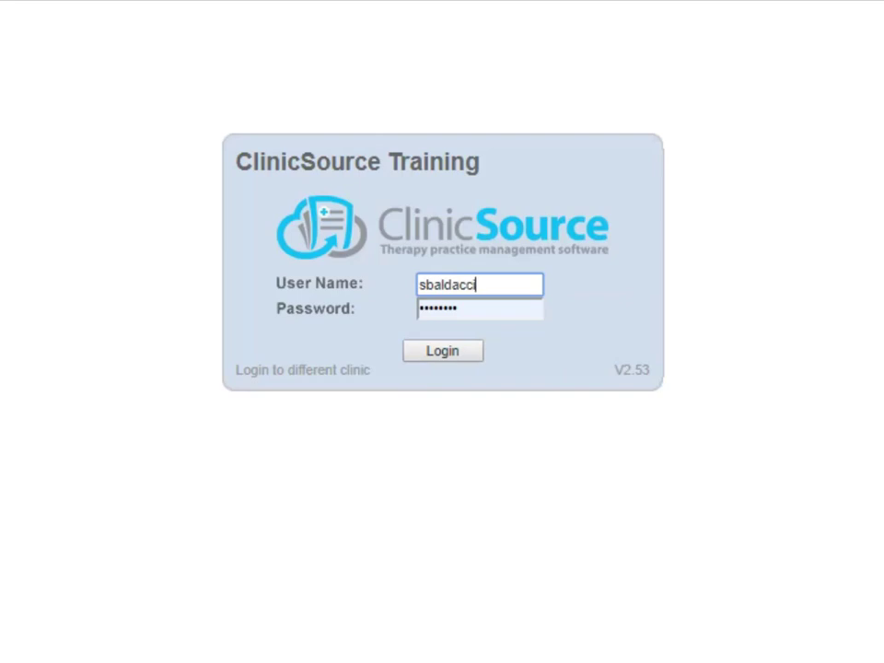
key(Tab)
text(*********)
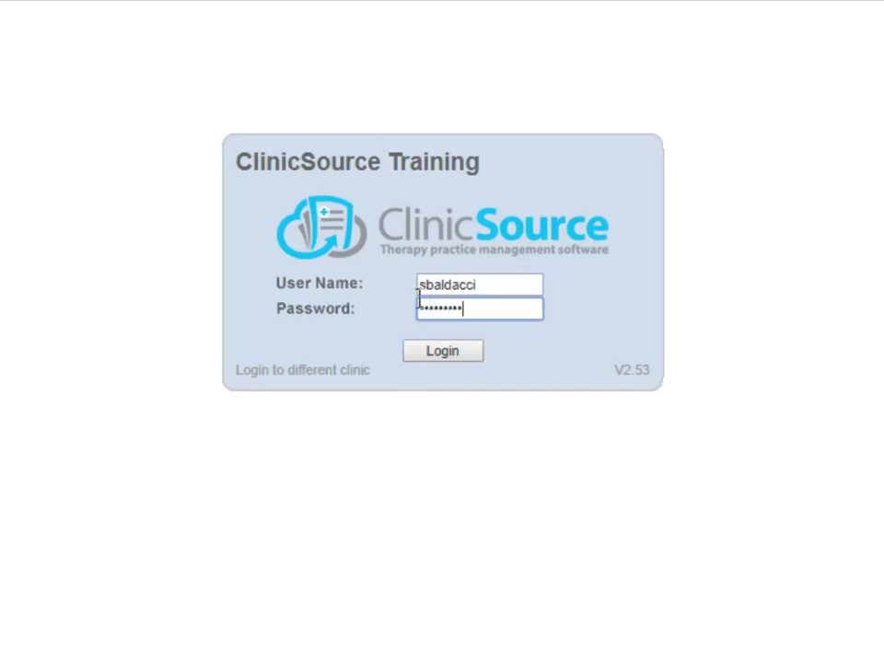
click(440, 352)
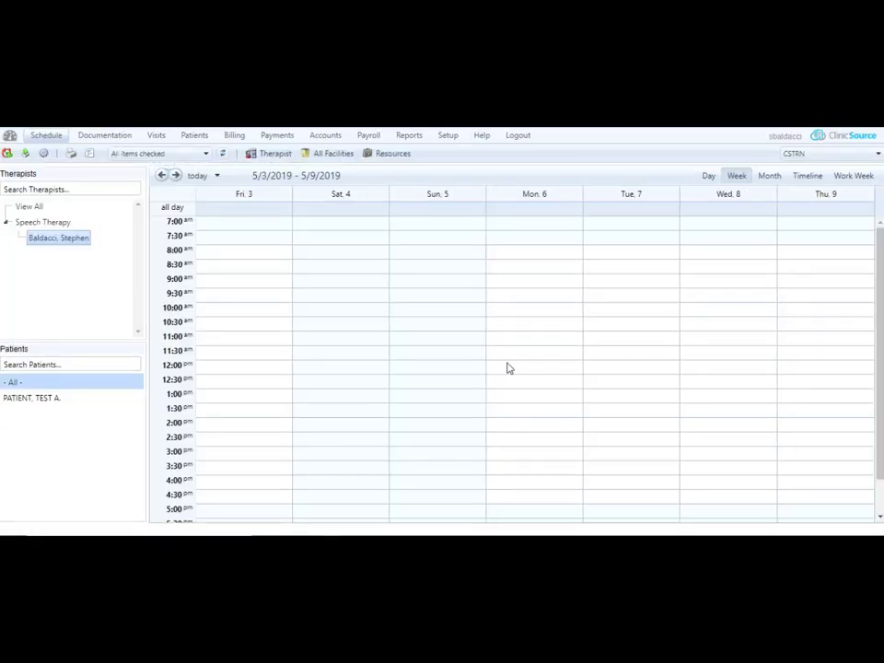
Look over the Setup > Patient Portal settings page, then return to the patient list
click(448, 138)
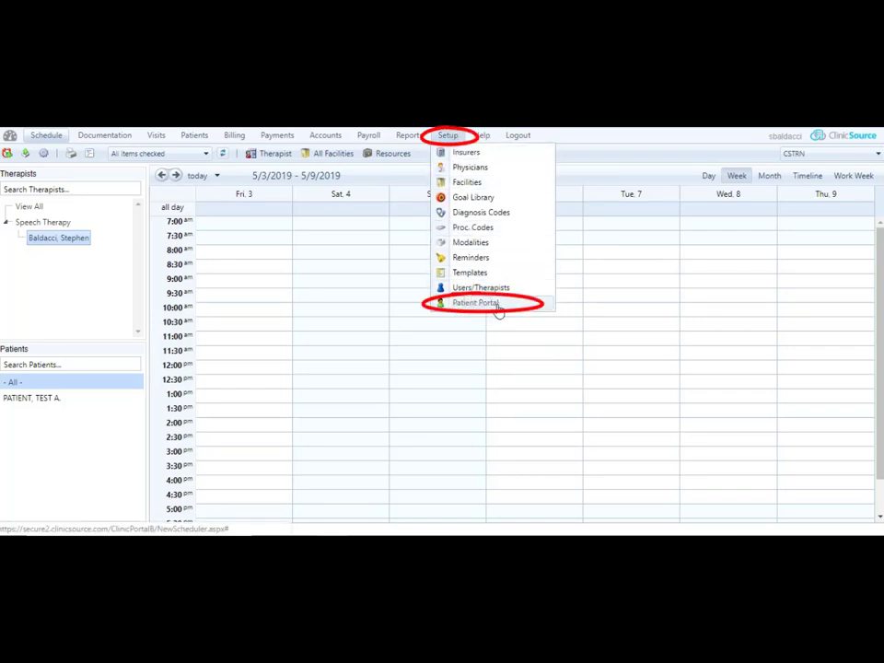
click(495, 305)
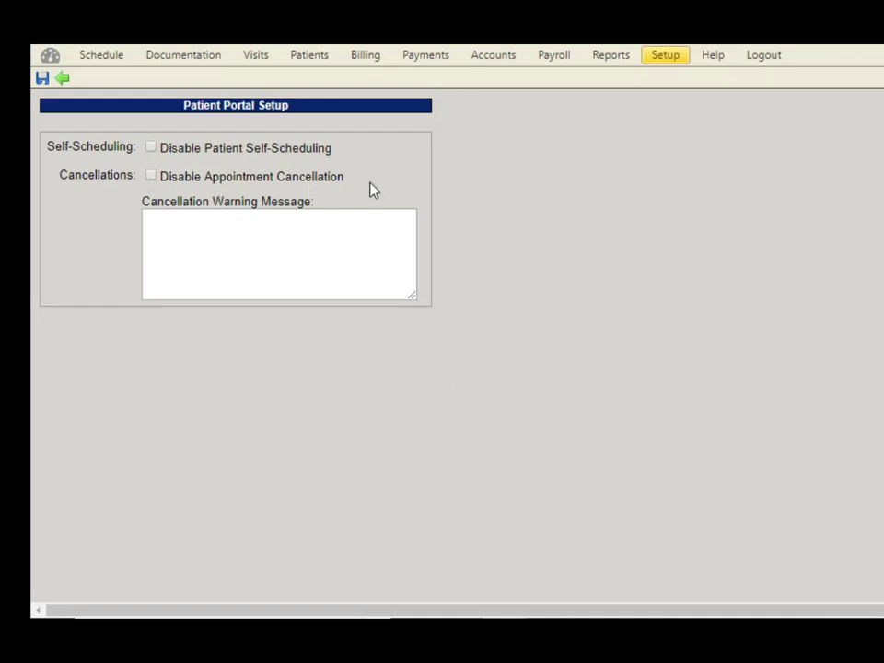
mouse_move(339, 190)
click(315, 64)
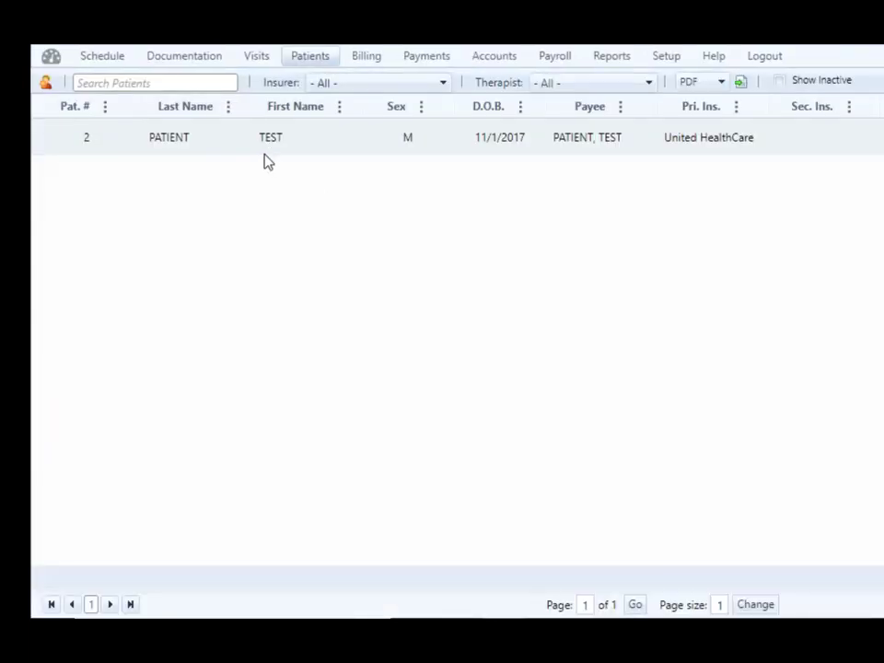
Open the TEST PATIENT record and scroll down to its Patient Portal Login section
click(268, 142)
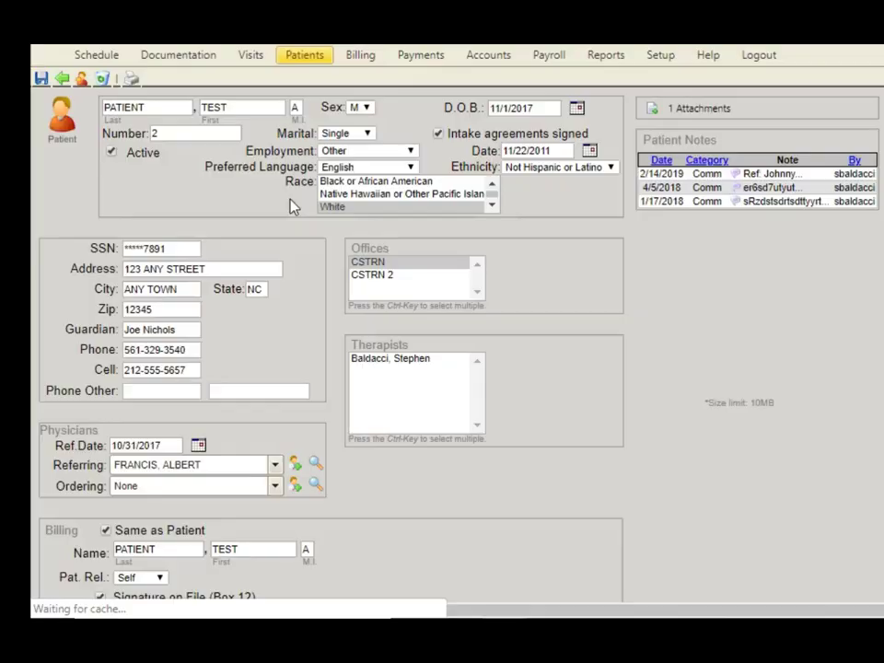
scroll(292, 204, down, 15)
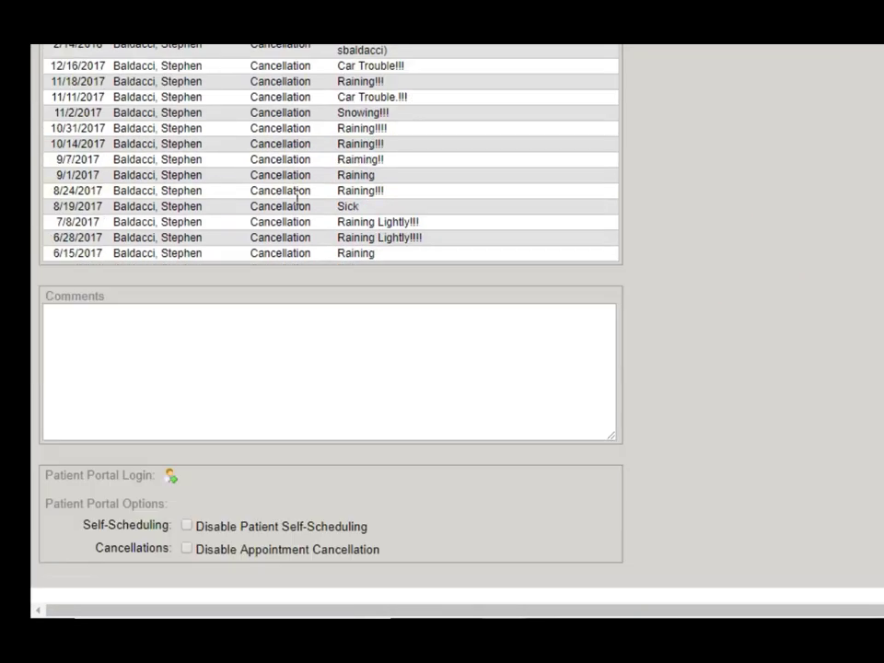
drag(72, 477, 122, 480)
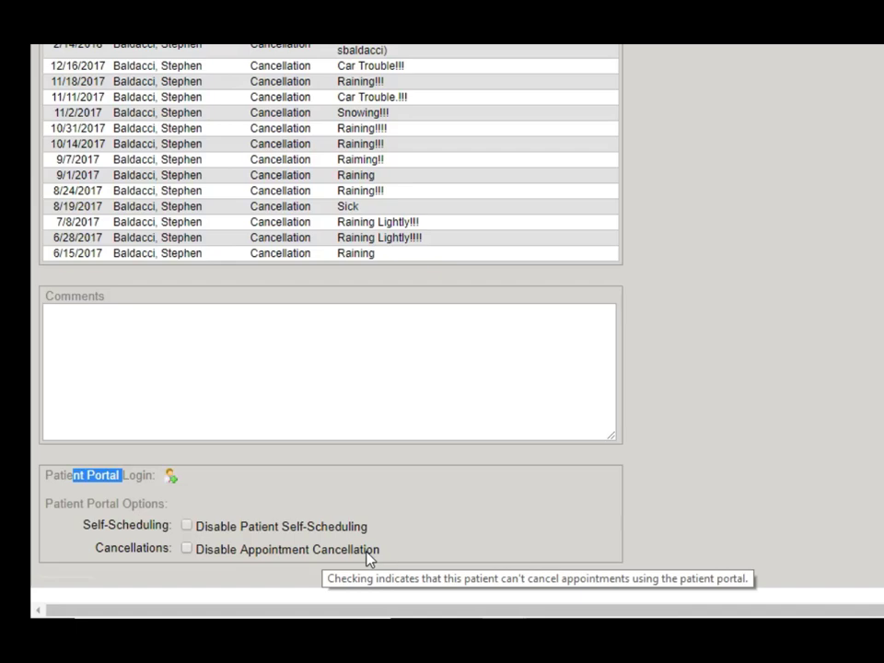
scroll(494, 351, up, 15)
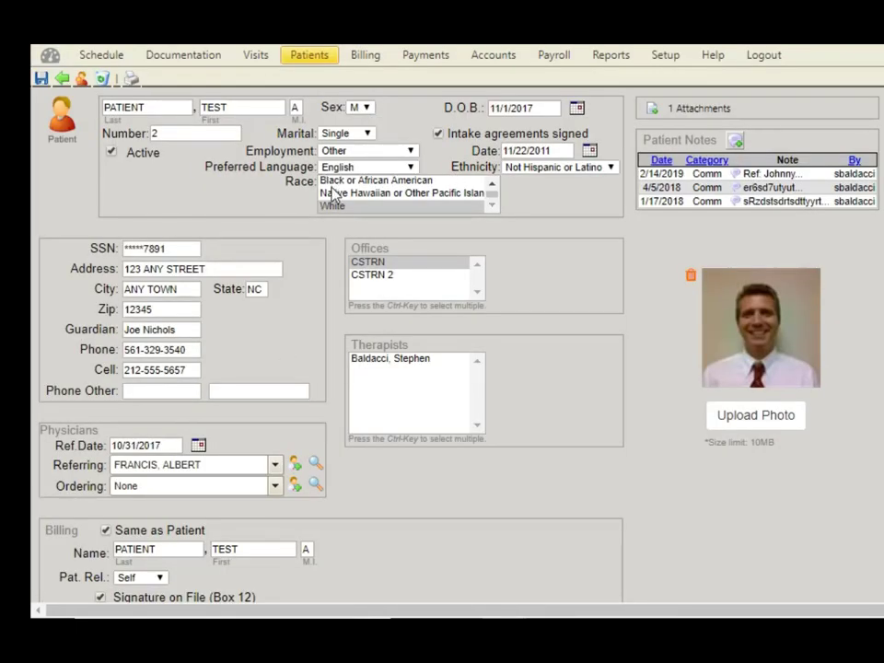
scroll(378, 438, down, 15)
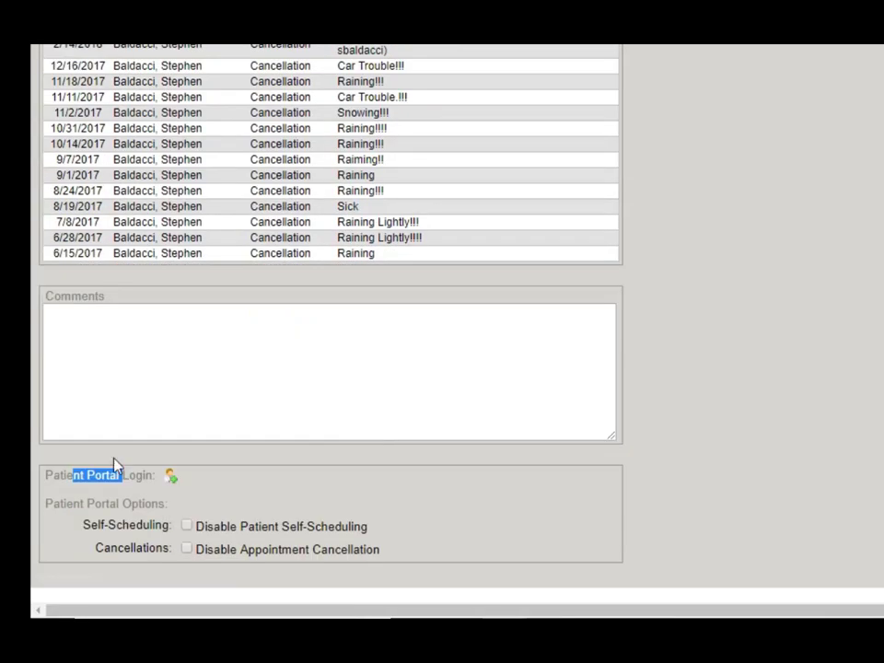
Create a new Patient Portal login for TEST PATIENT and save the generated username
click(66, 469)
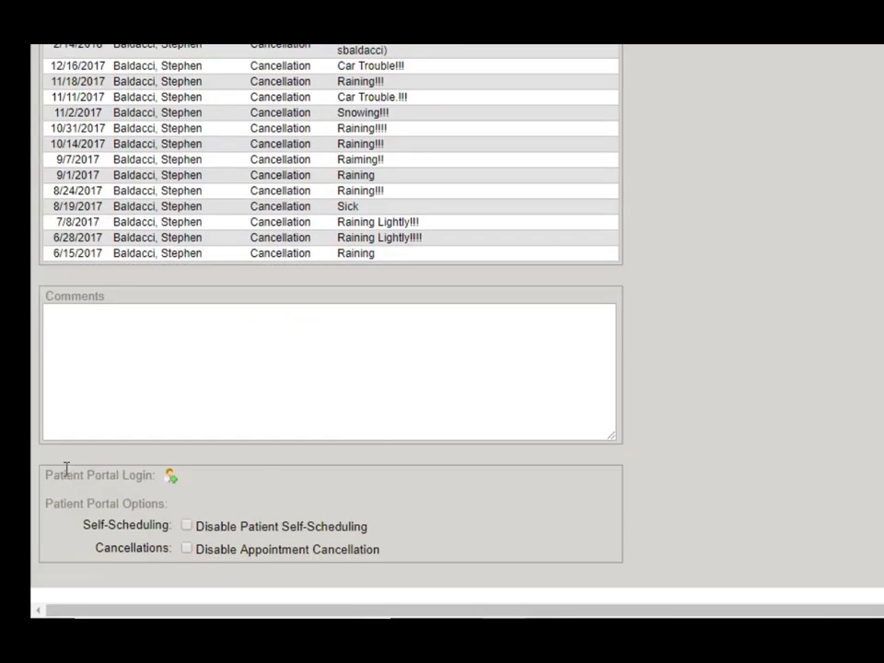
click(172, 478)
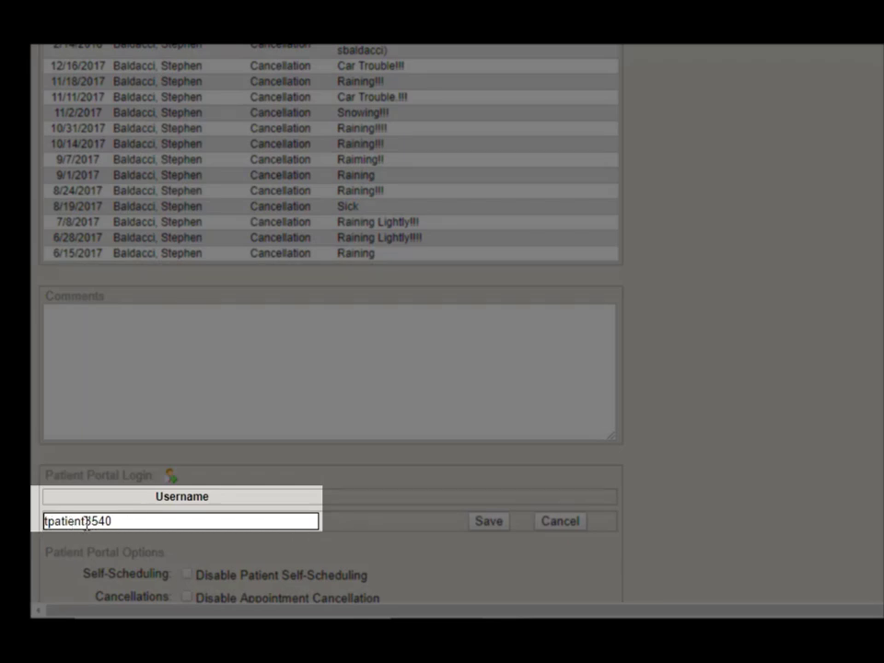
scroll(115, 470, down, 1)
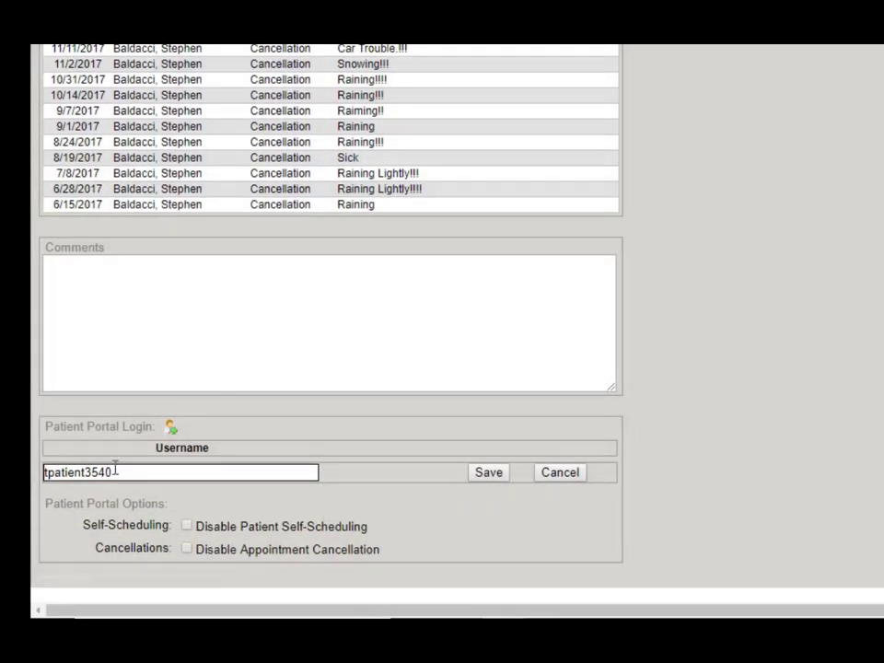
mouse_move(337, 563)
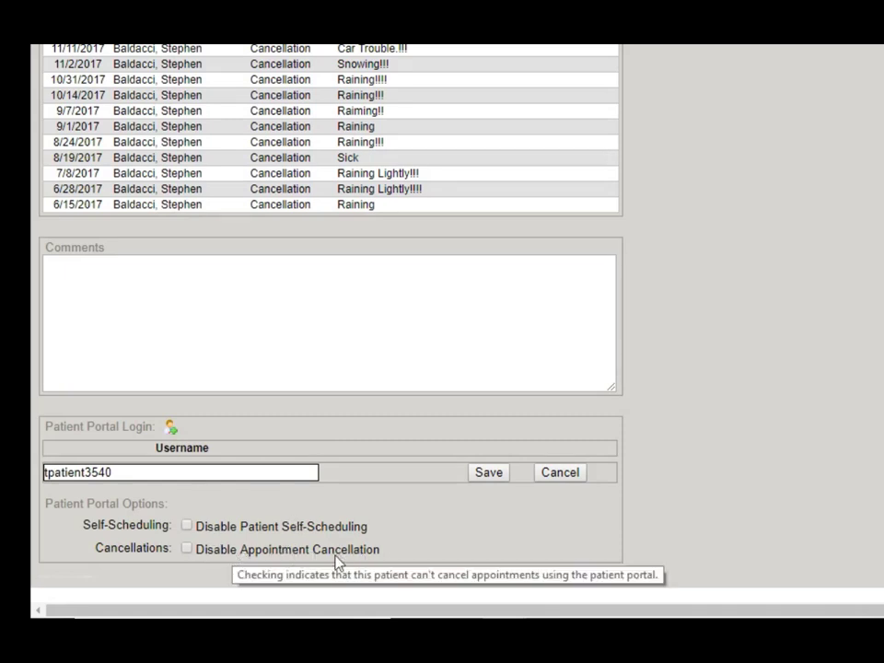
click(489, 473)
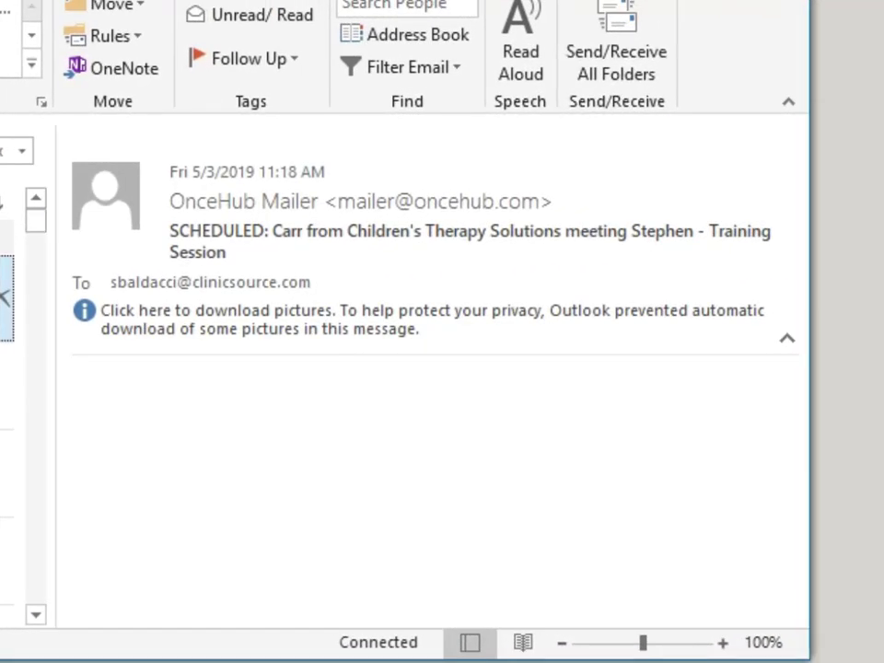
Open the newer 'Your Patient Portal Login is Ready' email and select its whole body with the credentials
key(Up)
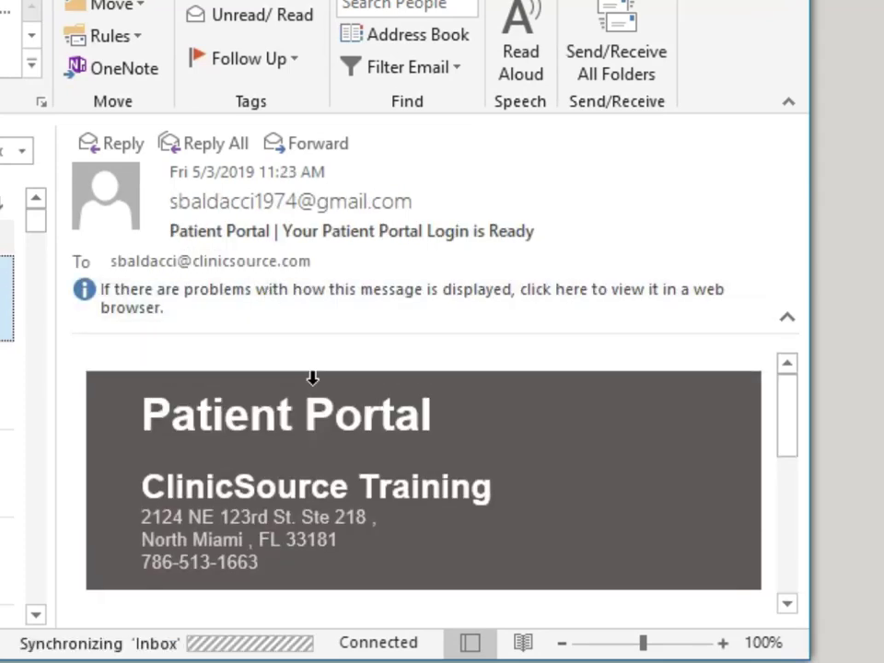
scroll(343, 442, down, 5)
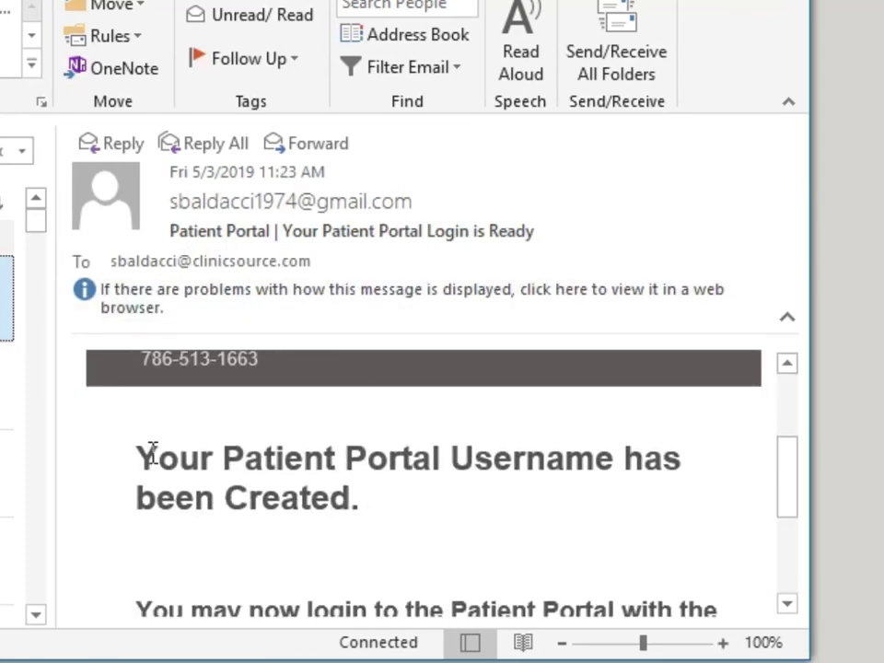
scroll(368, 498, down, 3)
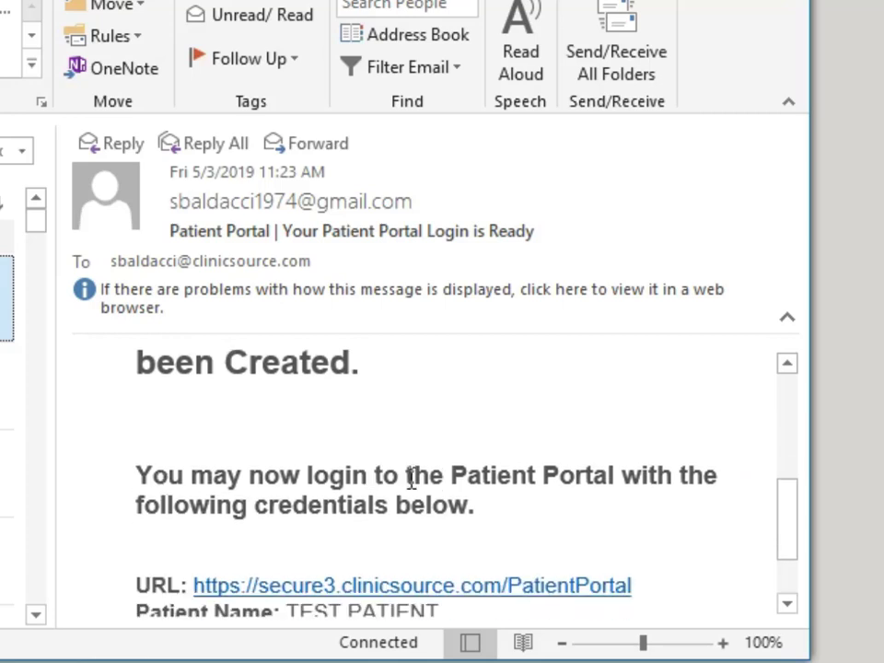
scroll(322, 495, down, 1)
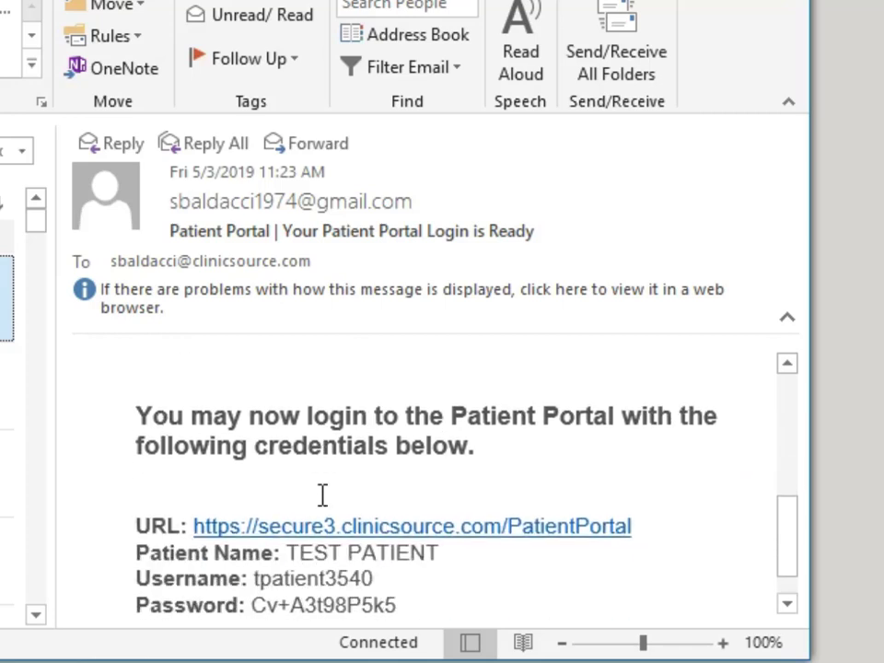
scroll(322, 494, down, 1)
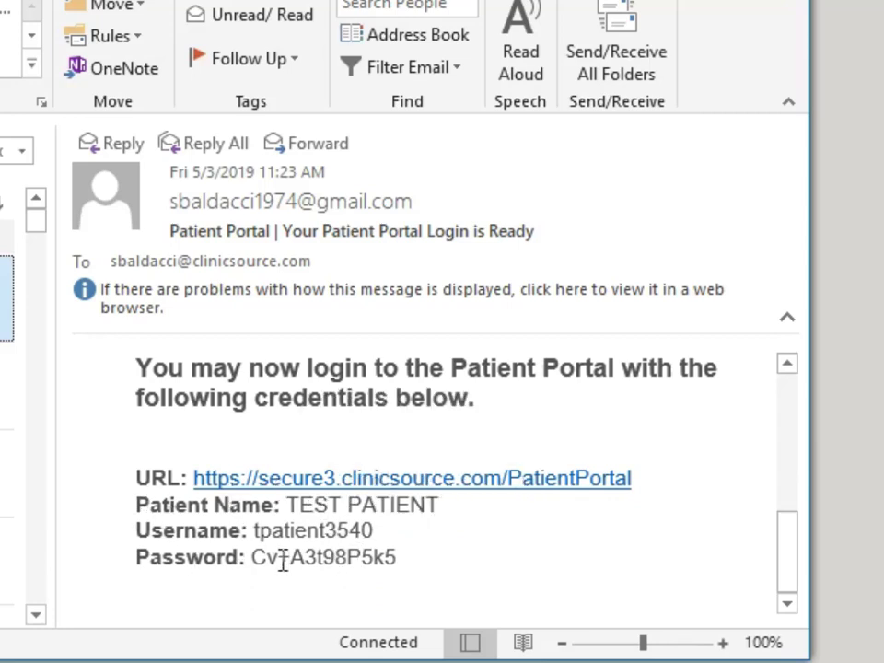
key(ctrl+a)
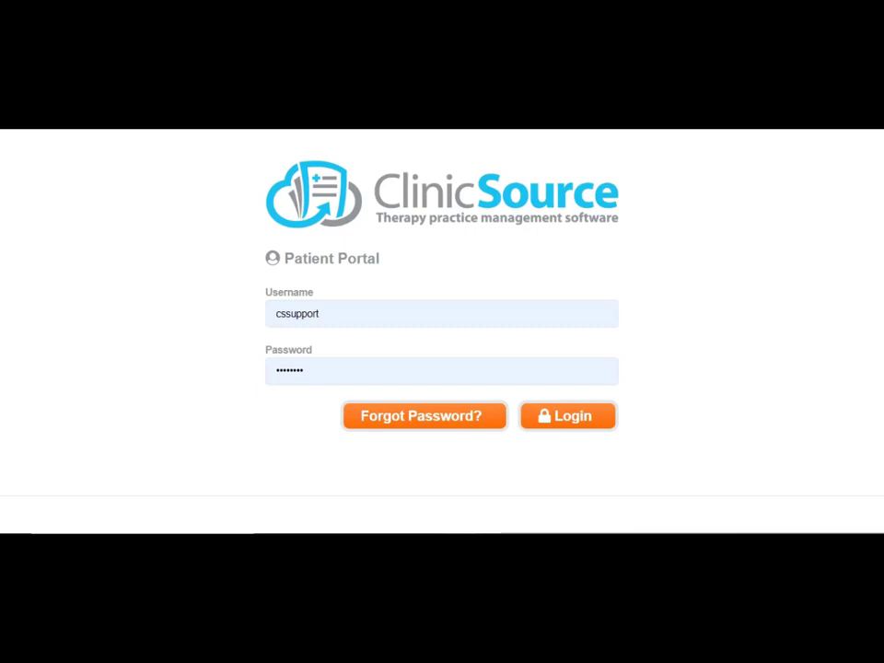
Replace the saved username with the test patient's pasted portal username and move to the password field
double_click(383, 316)
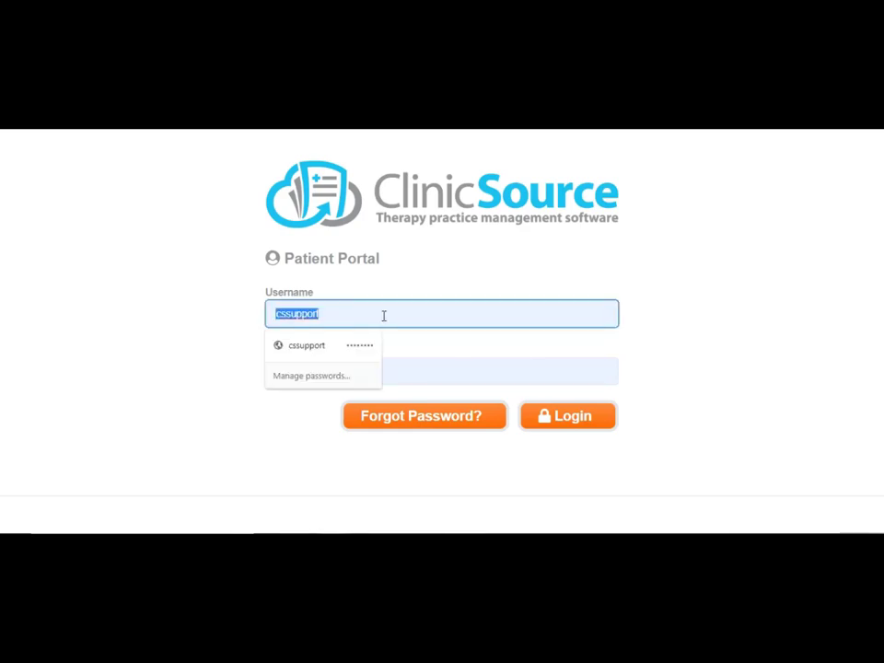
key(ctrl+v)
click(326, 371)
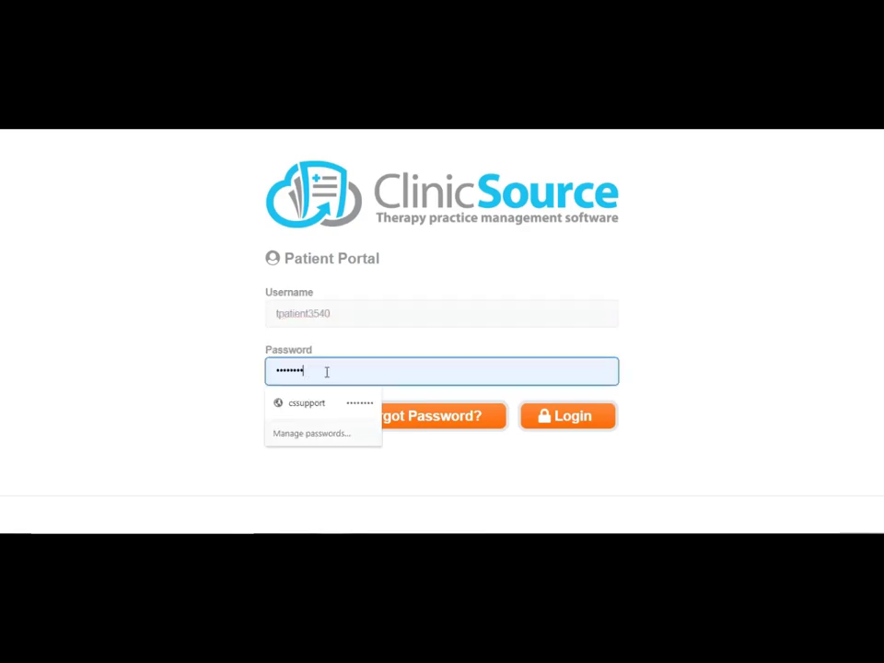
key(Tab)
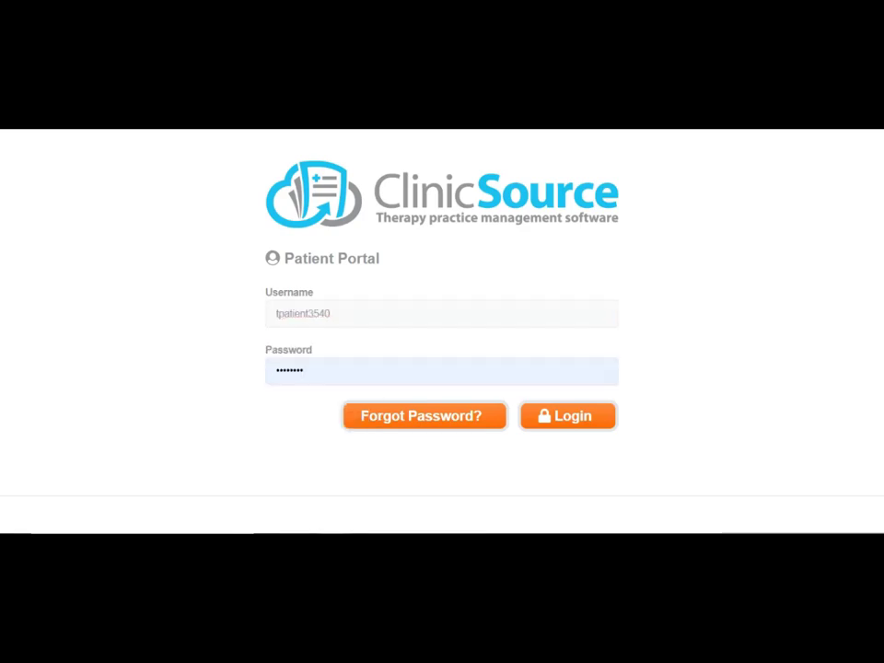
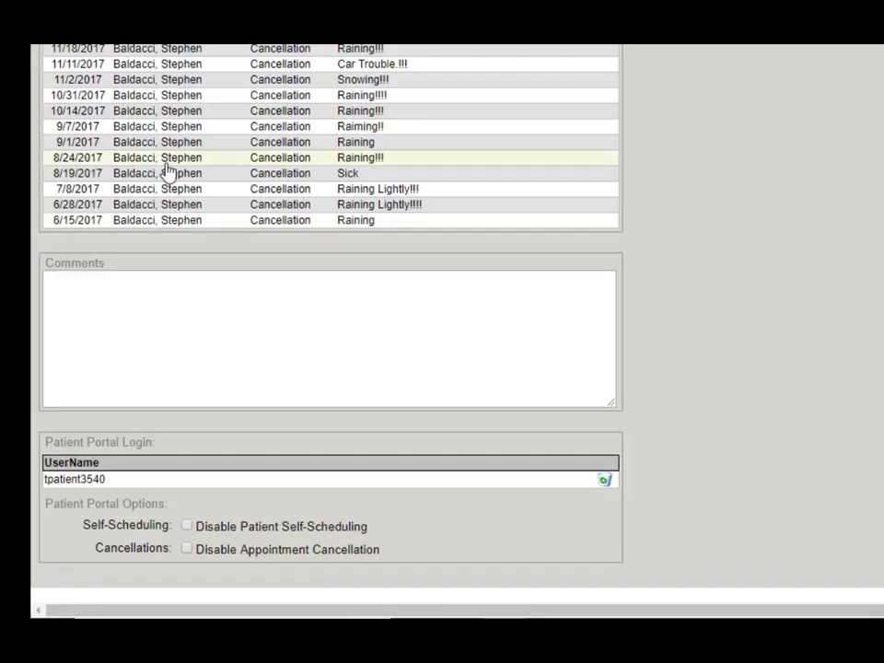
Scroll back to the top of the patient's record after reviewing cancellations and portal login options
scroll(623, 251, up, 10)
scroll(623, 257, up, 2)
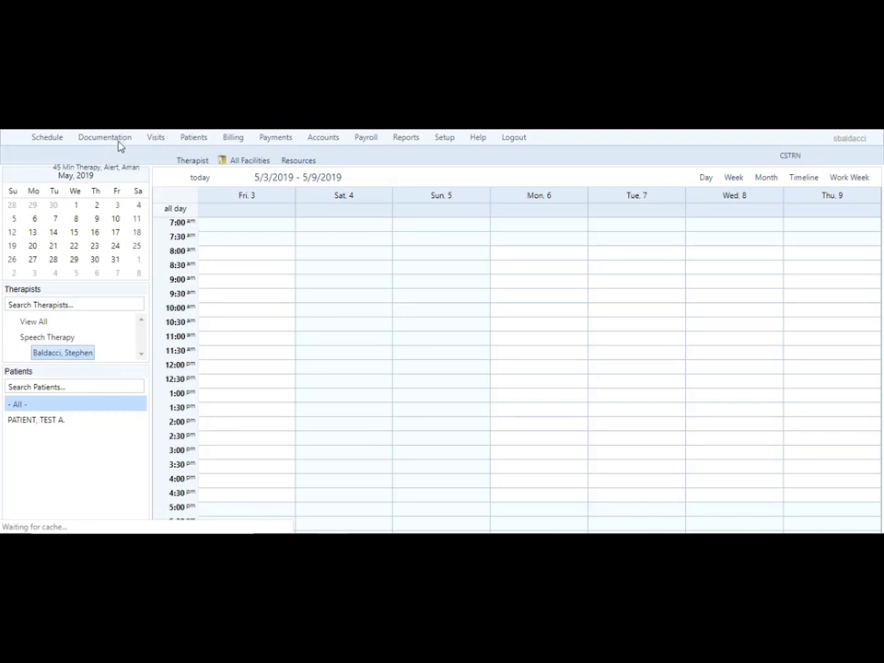
In Documentation, create a new patient form from the Notice of Privacy template
click(119, 145)
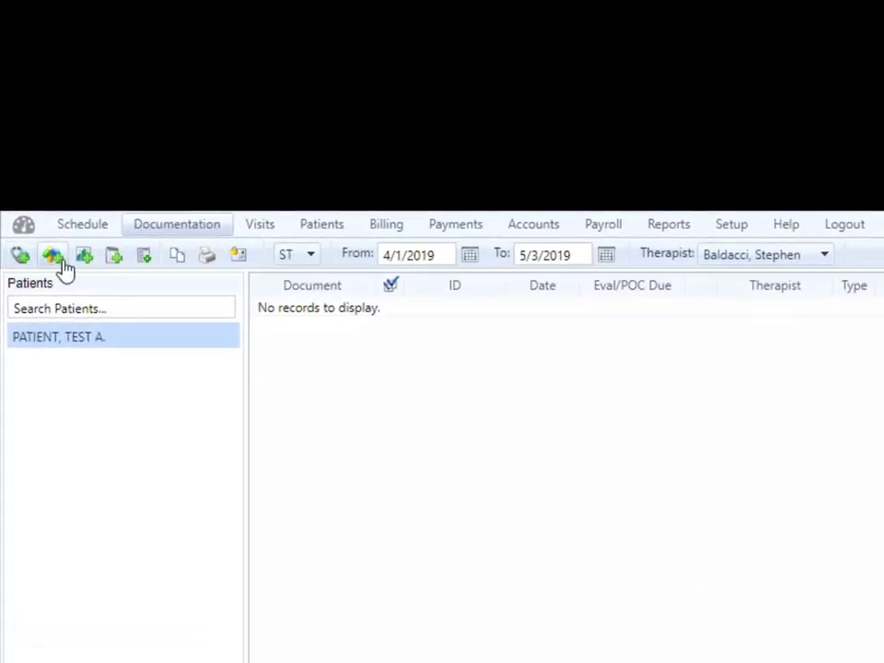
click(144, 257)
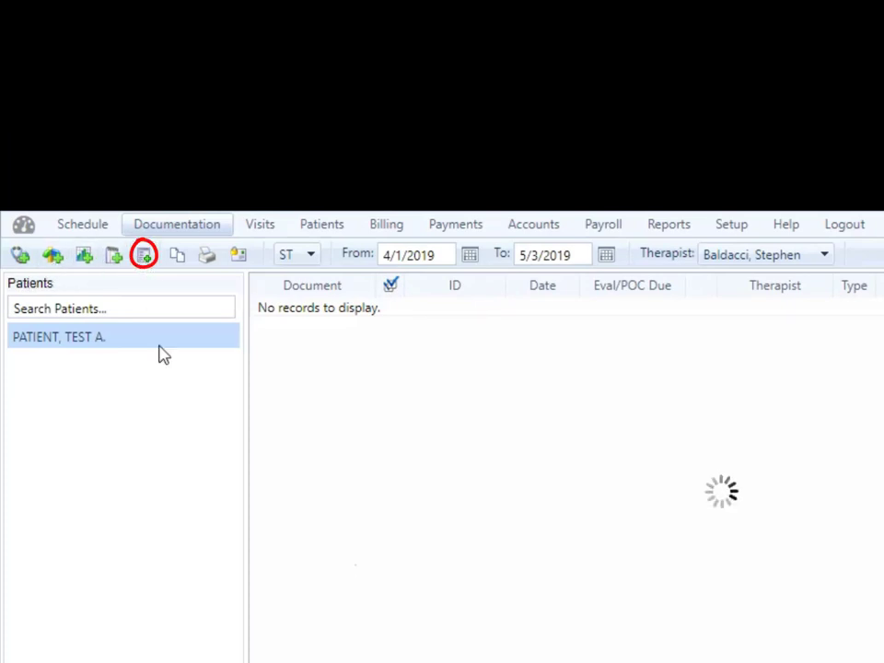
click(277, 256)
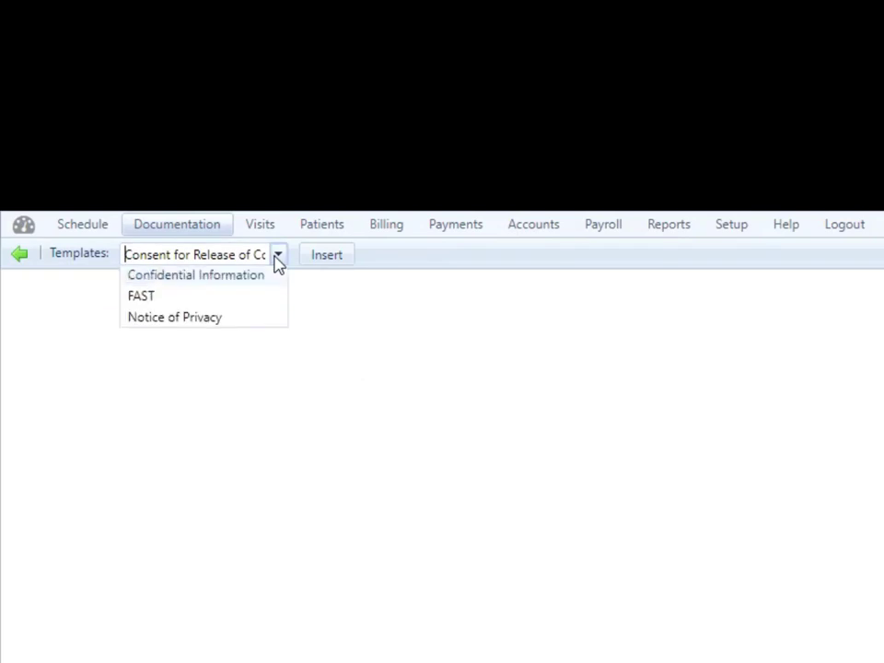
click(220, 340)
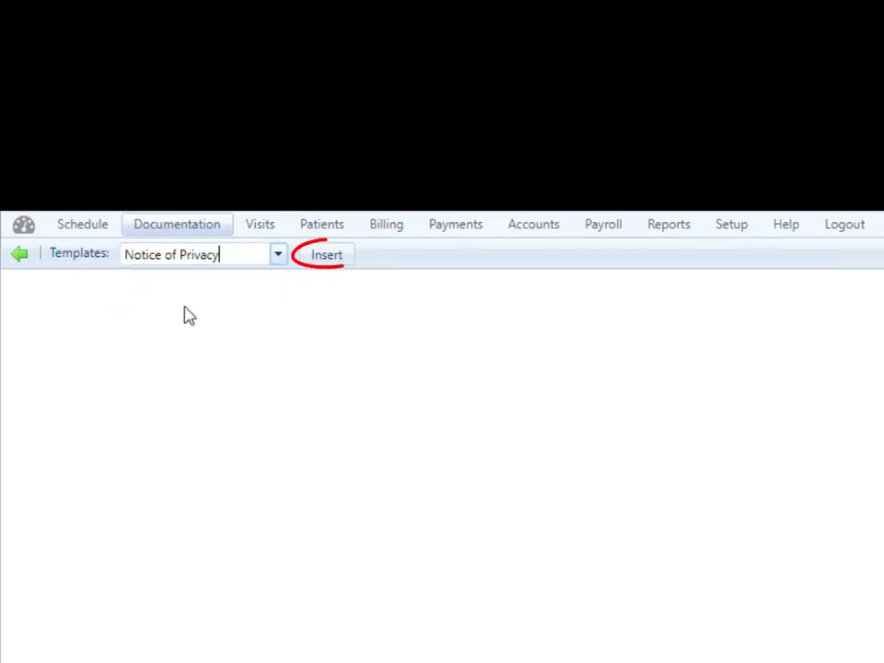
click(329, 255)
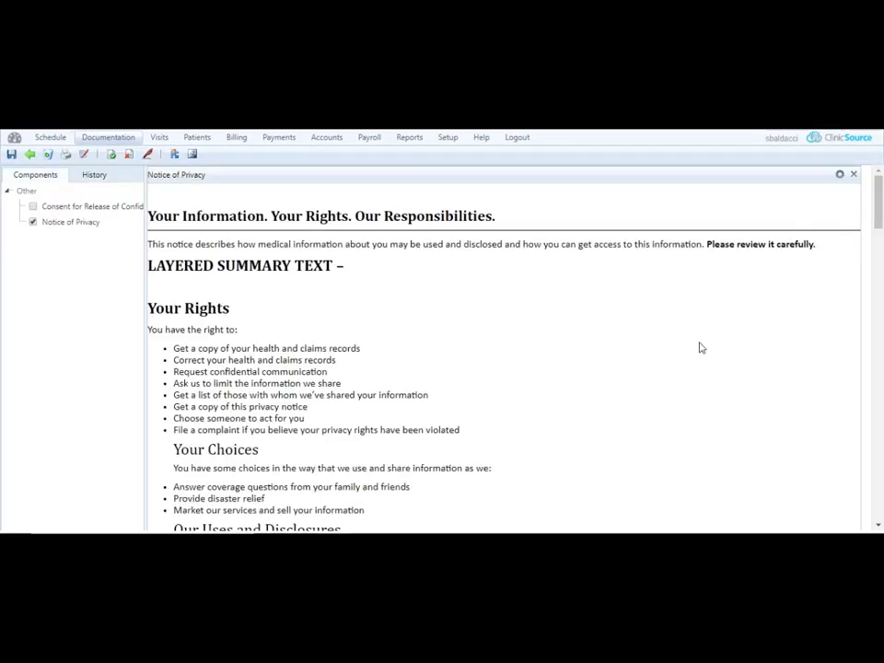
Review the inserted Notice of Privacy text and save the form
scroll(699, 347, down, 20)
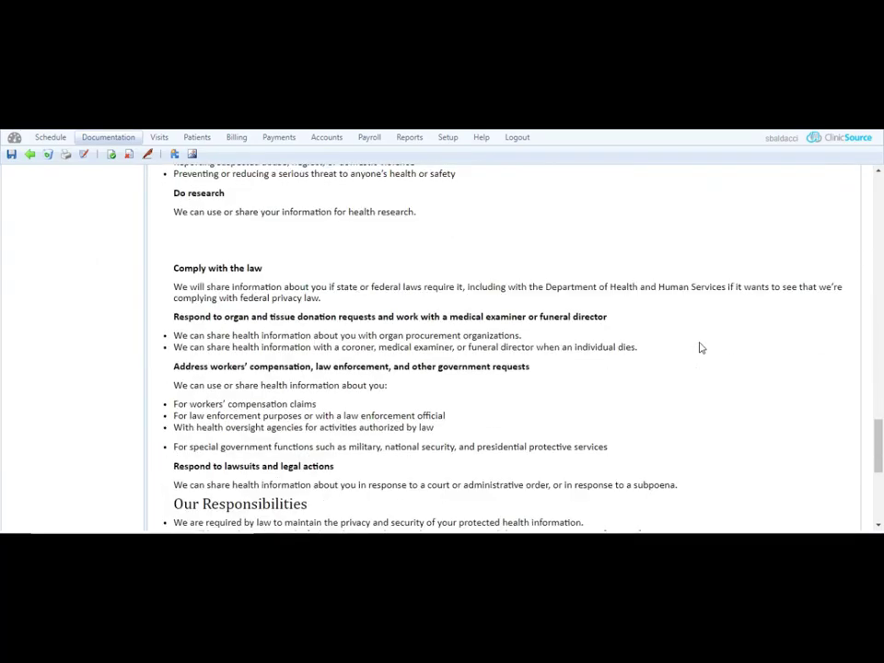
scroll(700, 347, down, 7)
scroll(700, 347, up, 20)
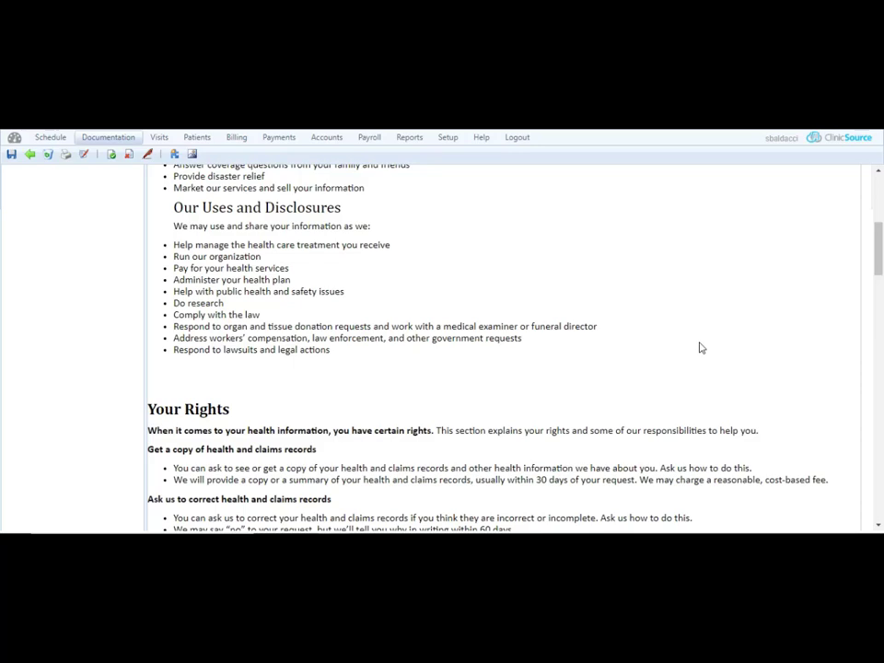
scroll(686, 331, up, 7)
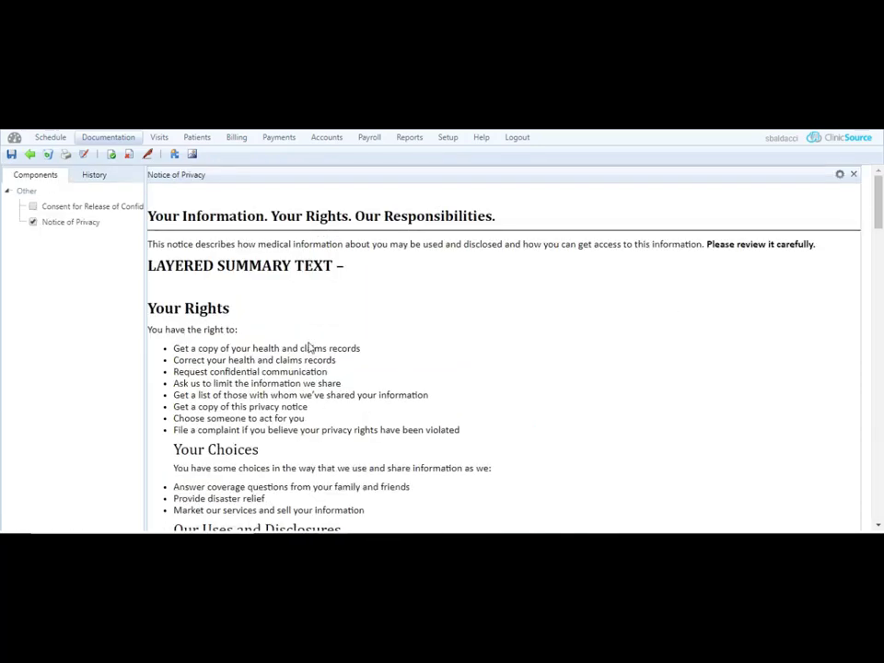
click(11, 154)
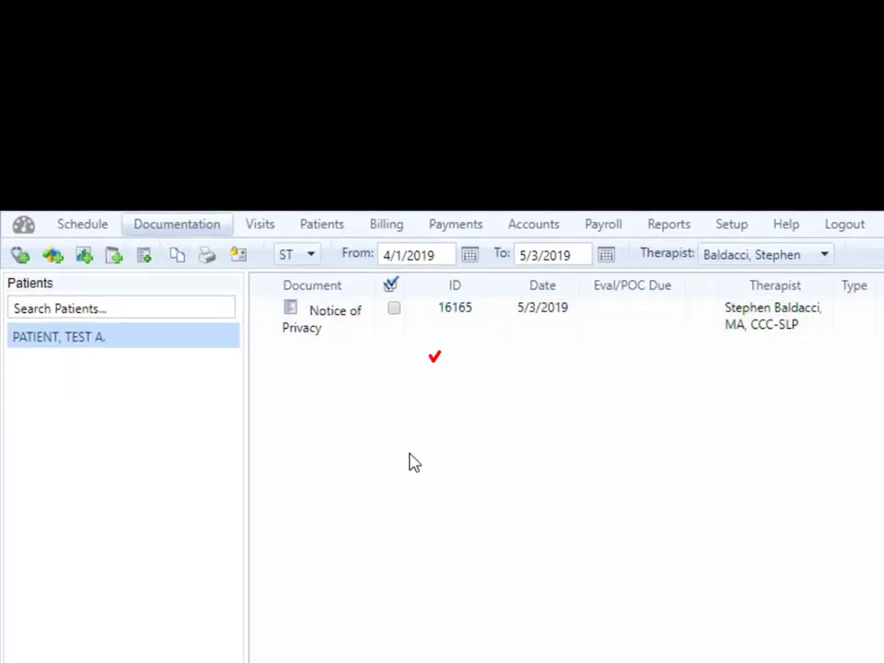
Check the Notice of Privacy row and open the Fax or Email Documents window for it
click(395, 313)
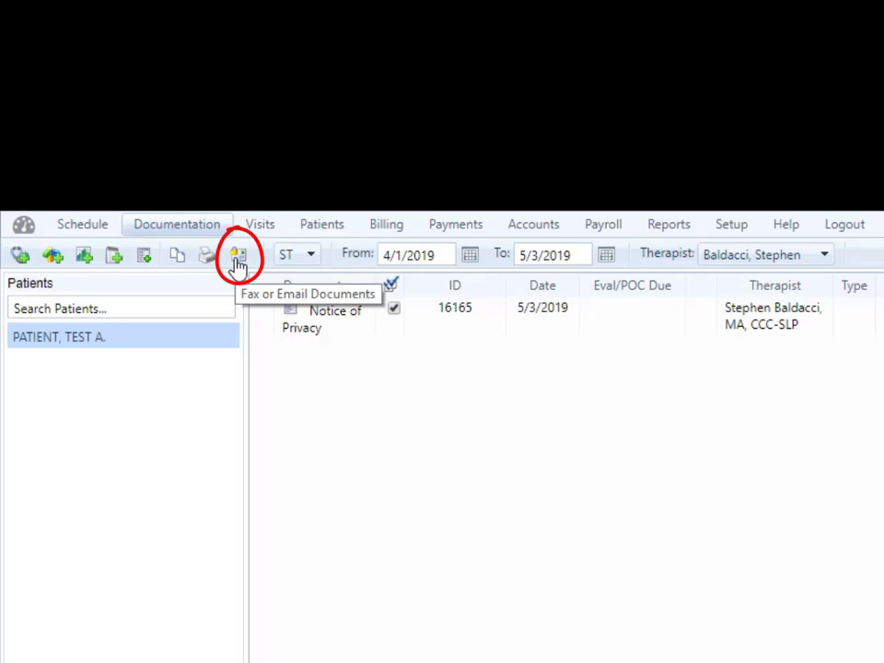
click(238, 257)
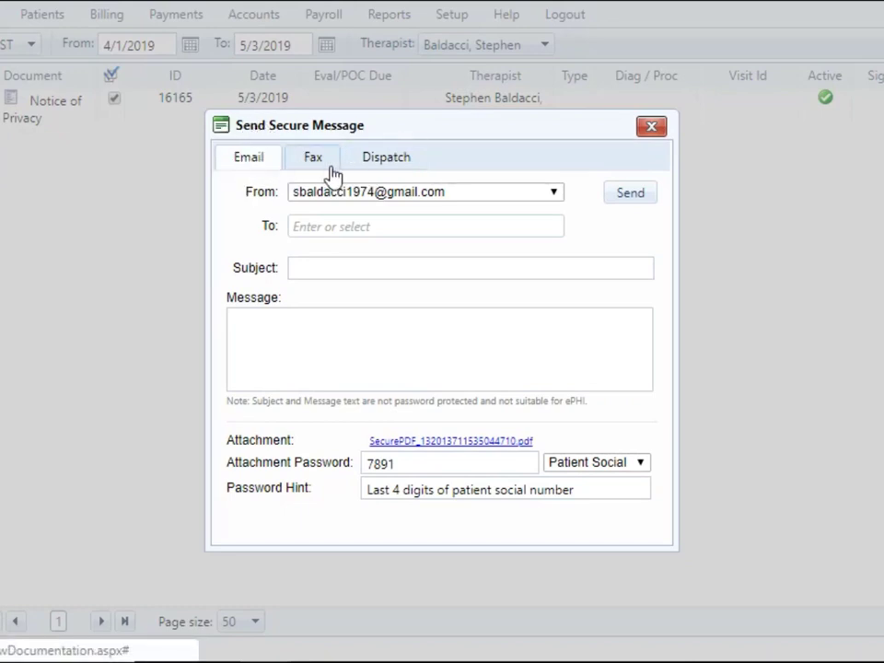
Set up a Dispatch to TEST PATIENT with Sign as the requested action
click(406, 170)
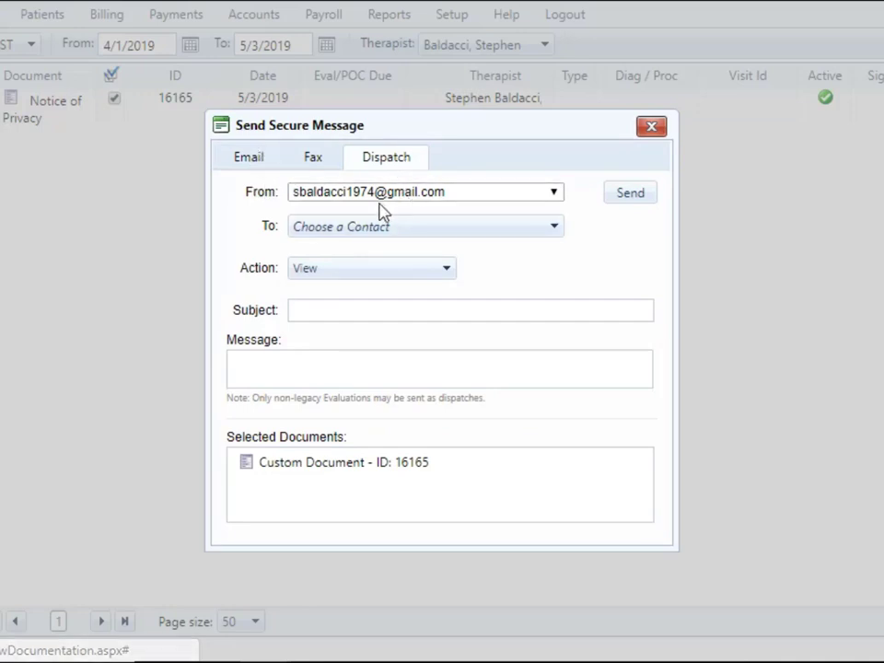
click(400, 231)
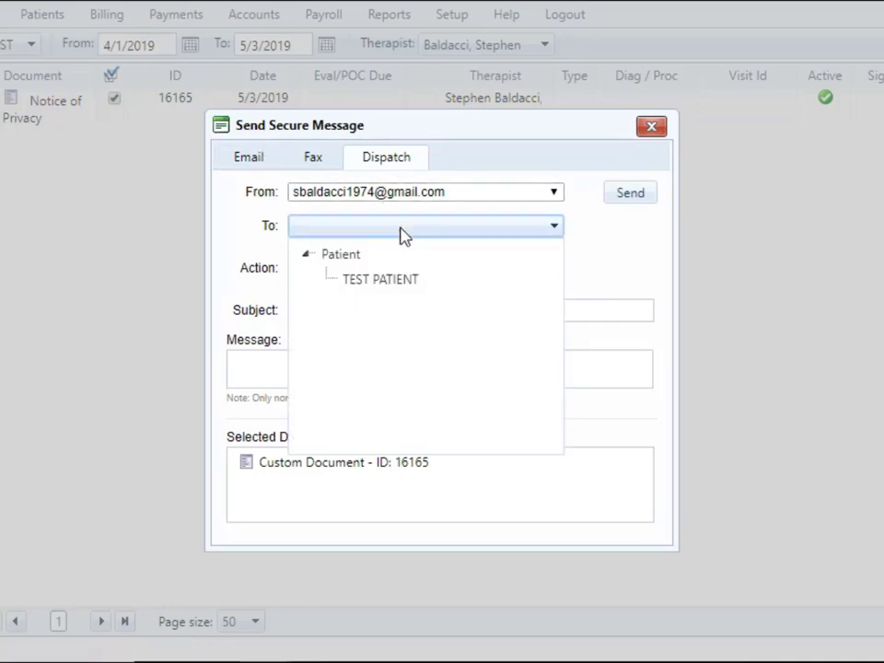
click(385, 286)
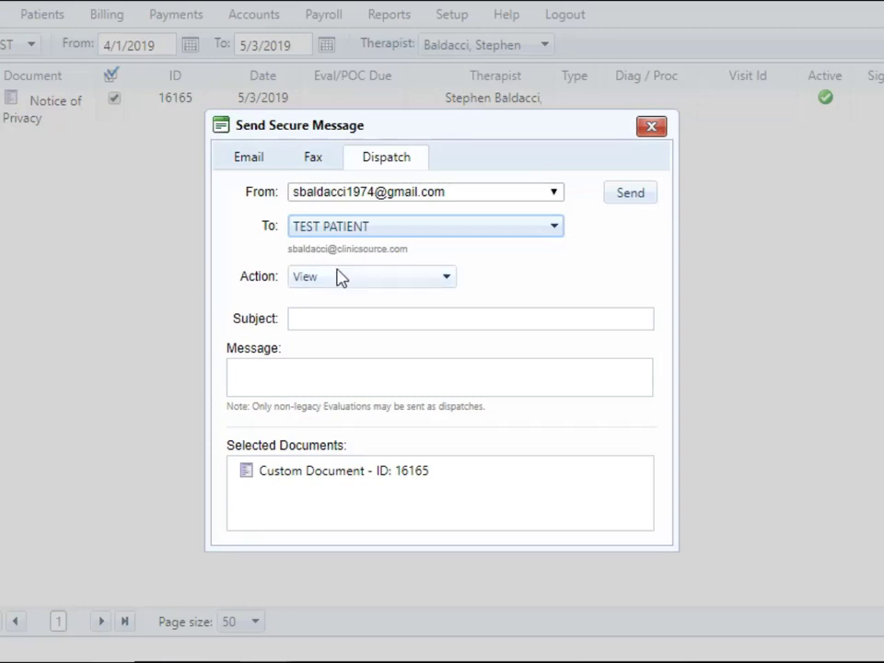
click(336, 279)
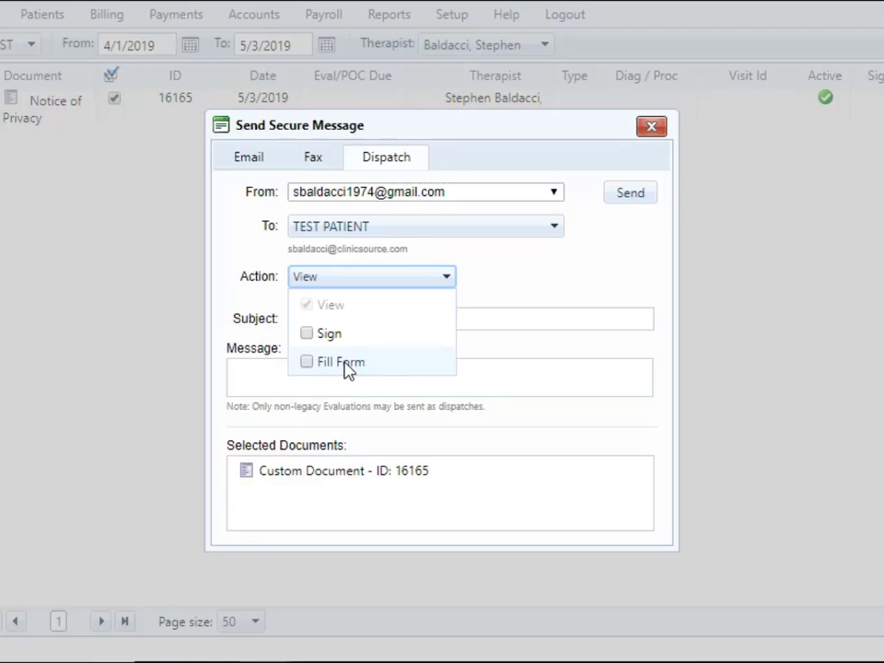
click(308, 335)
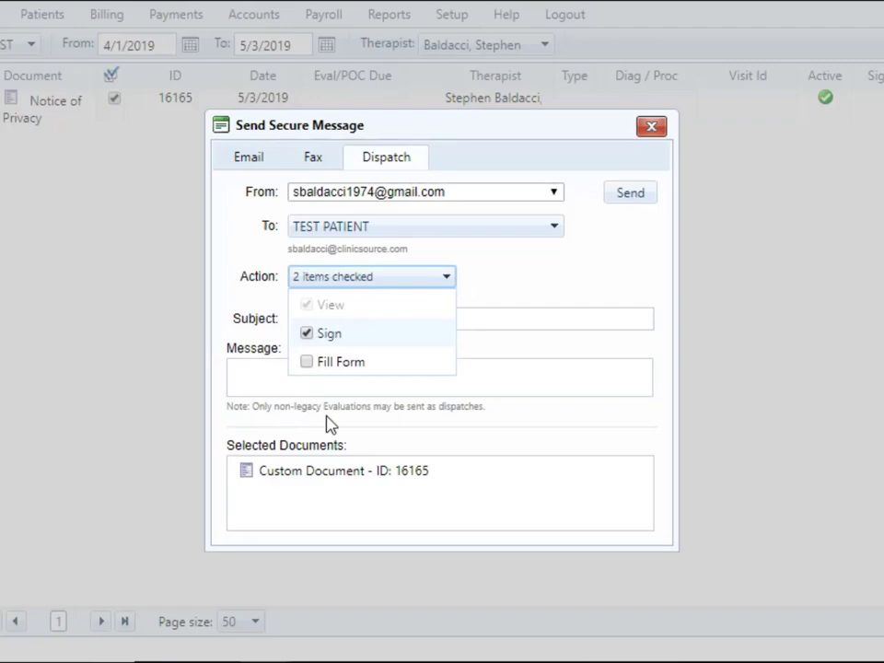
click(515, 396)
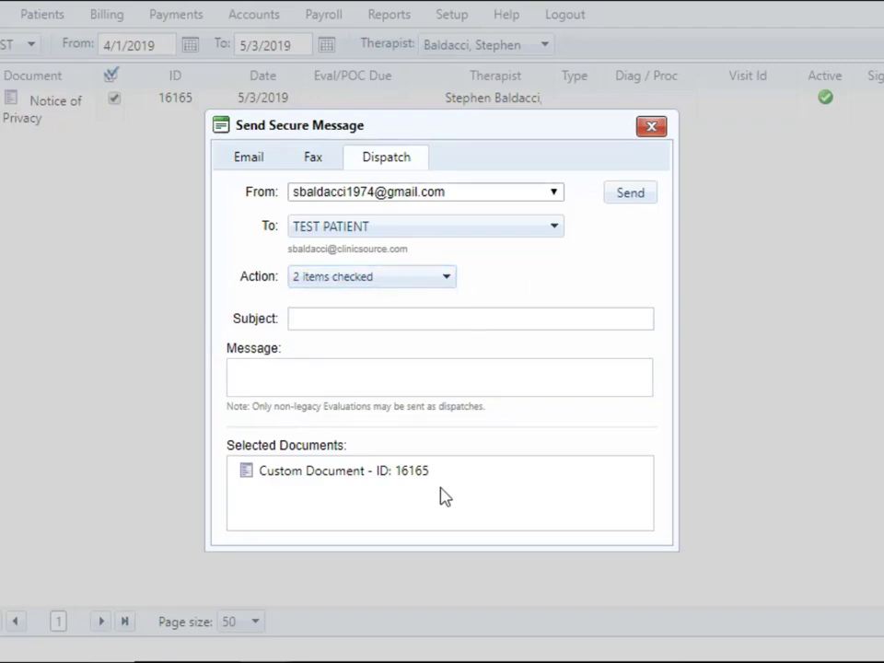
Add subject 'Form' and message 'Please review and sign', then send the dispatch
click(333, 320)
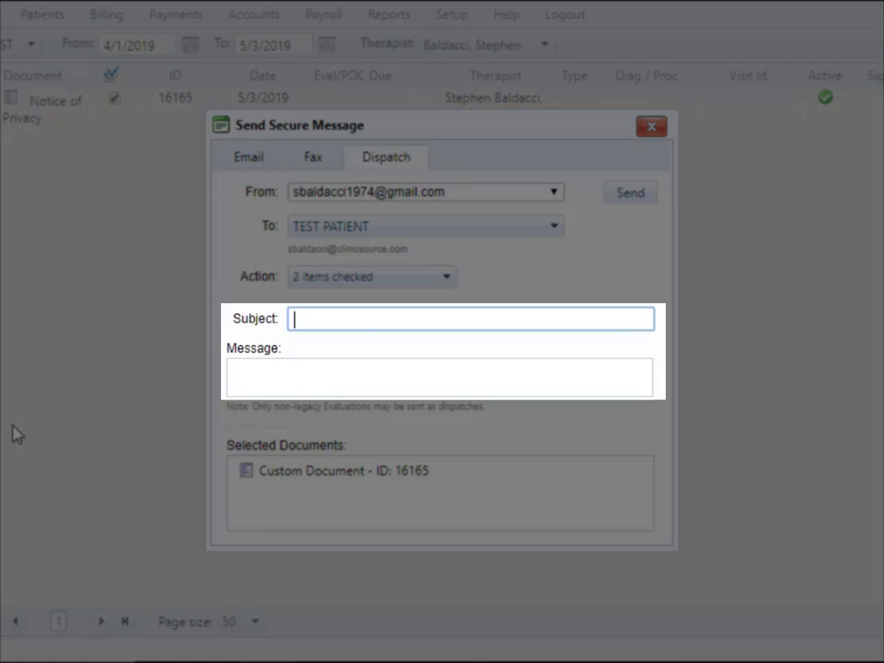
text(Form)
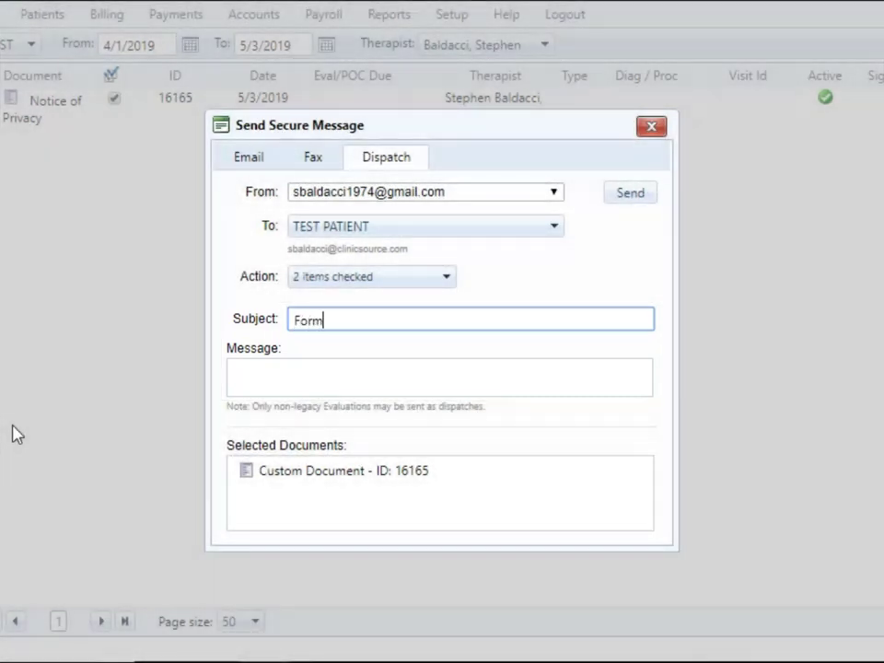
key(Tab)
text(Ple)
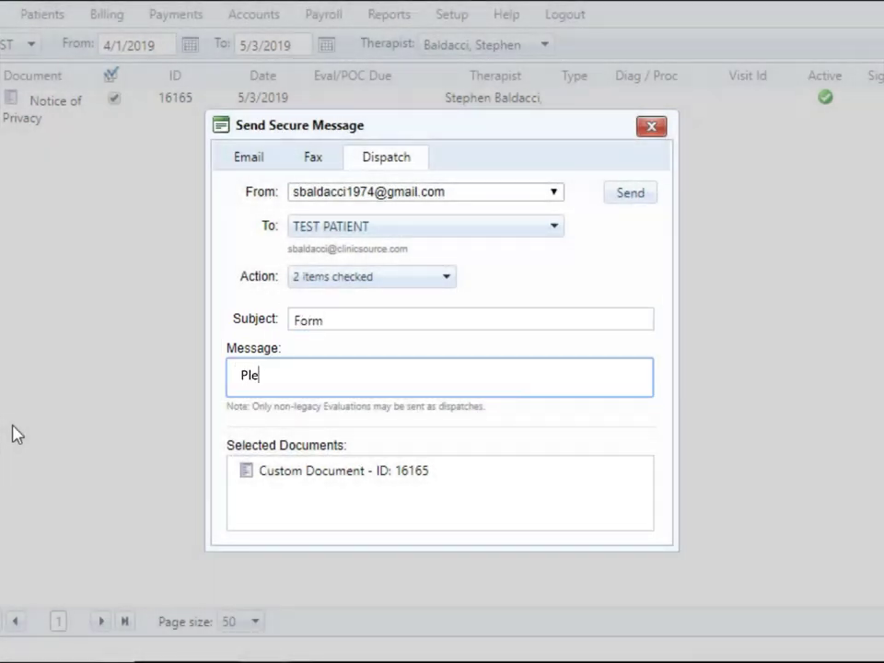
text(ase review and sign)
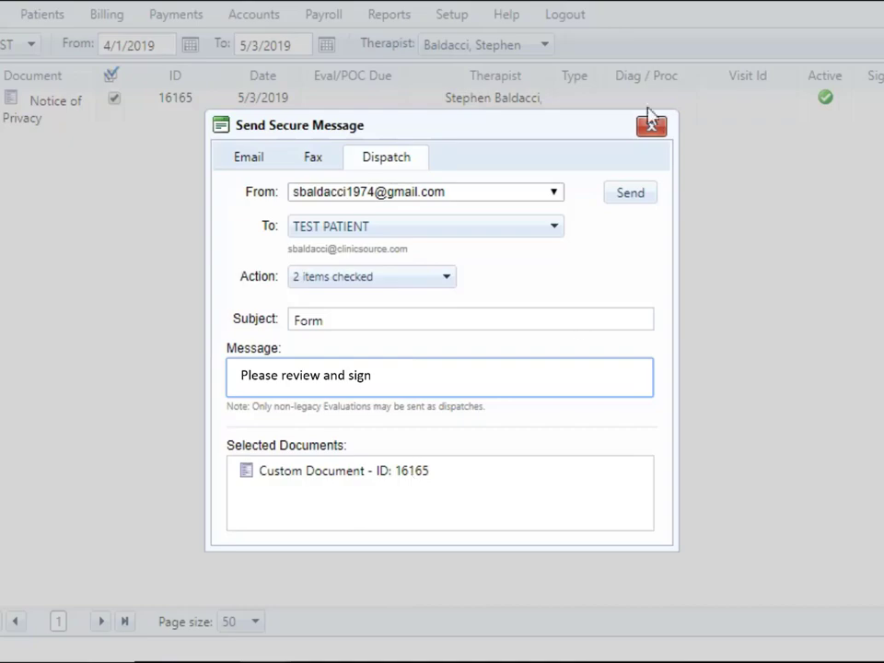
click(647, 194)
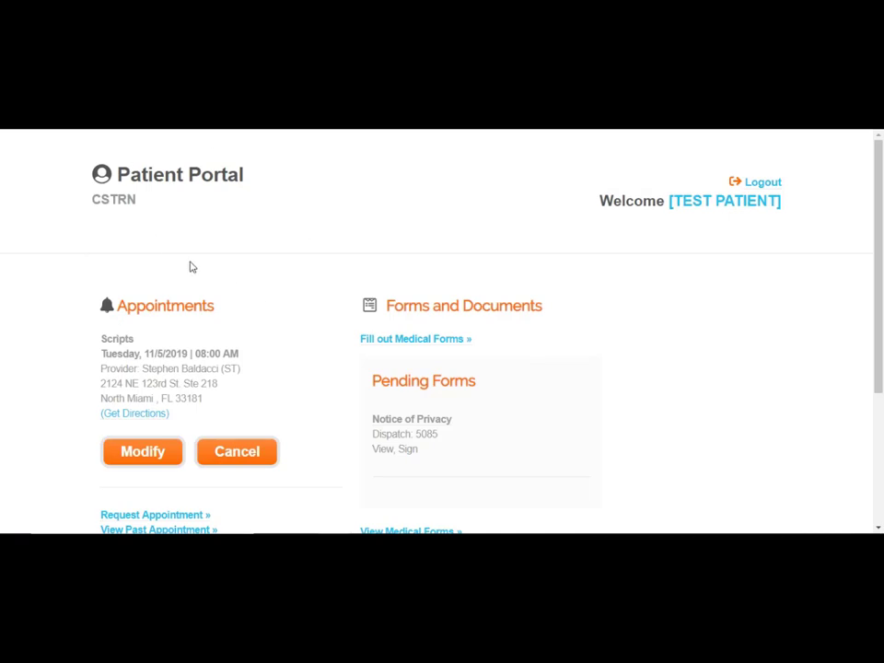
Scroll down the Patient Portal to find the Notice of Privacy under Pending Forms
scroll(319, 275, down, 1)
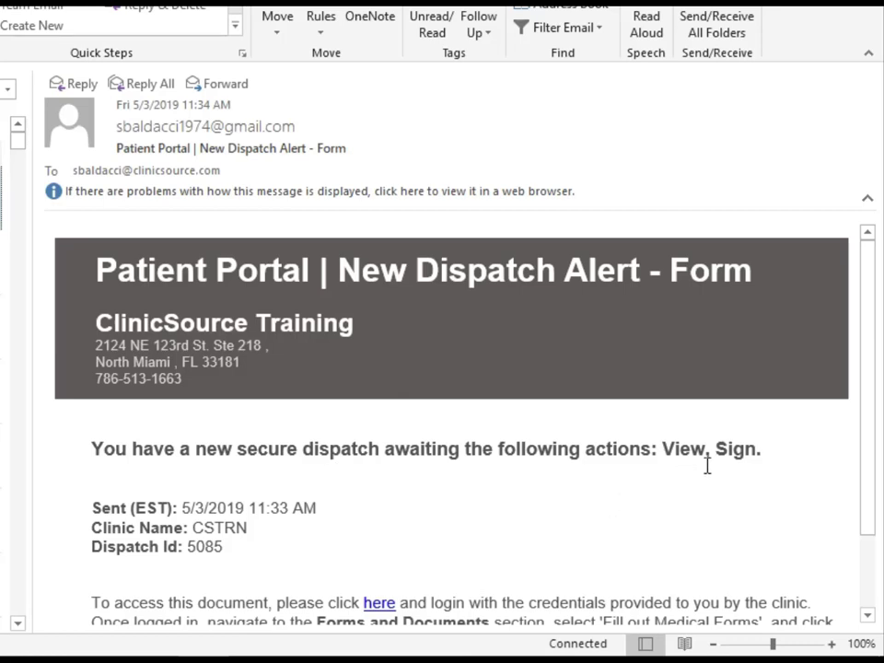
scroll(378, 517, down, 2)
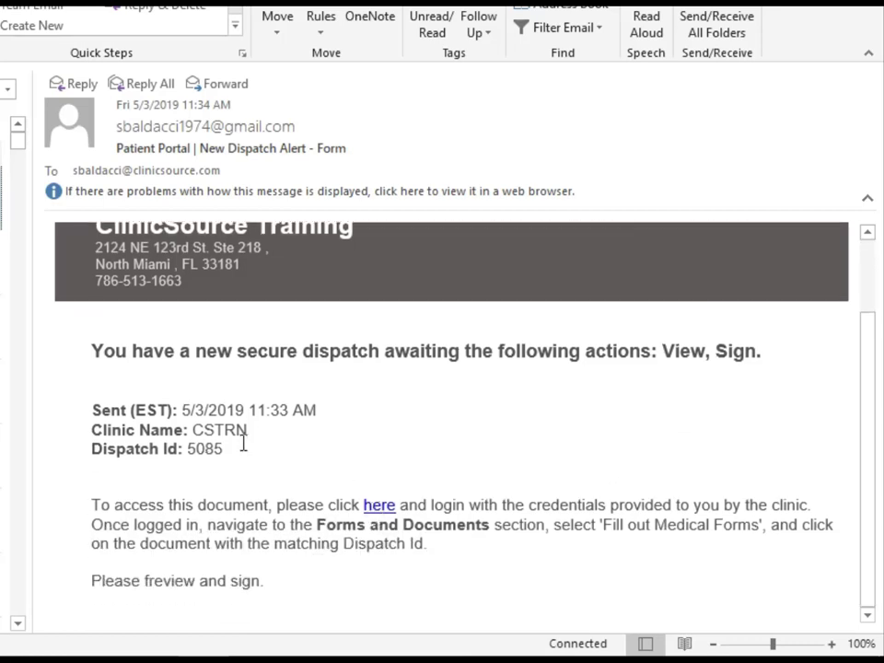
scroll(247, 442, up, 2)
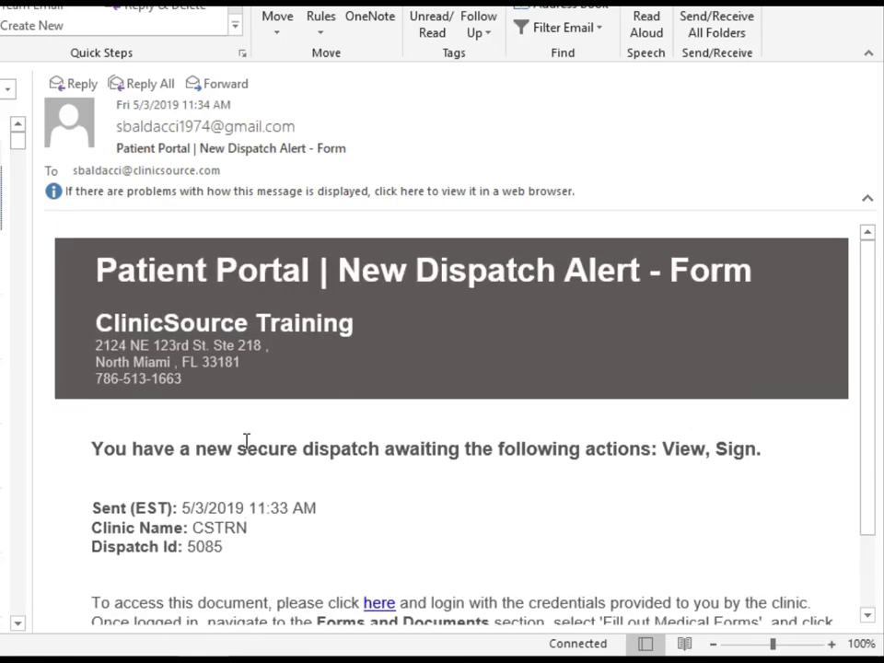
scroll(396, 566, down, 2)
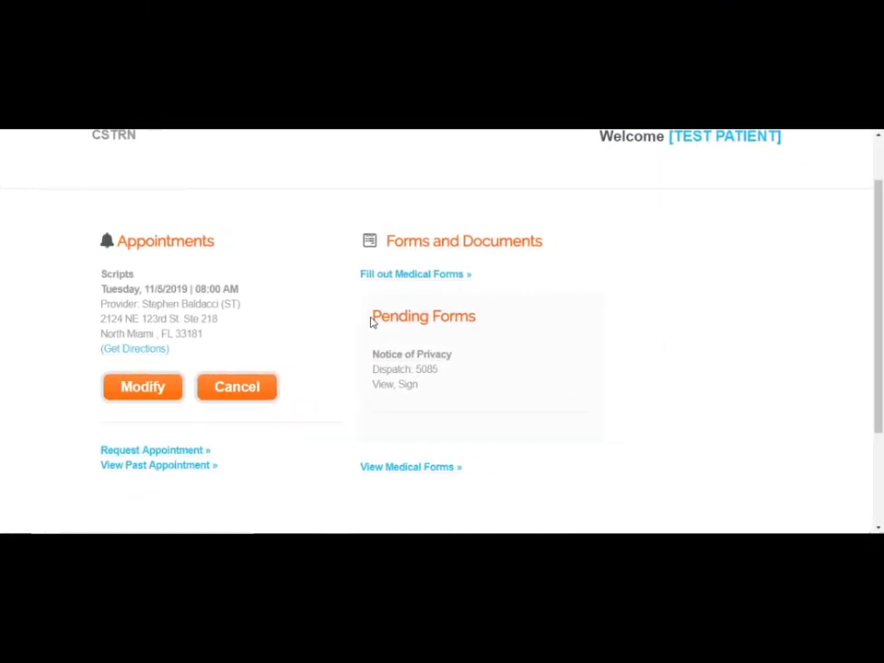
Open the pending Notice of Privacy form and read through the full notice text
drag(372, 320, 471, 317)
click(472, 316)
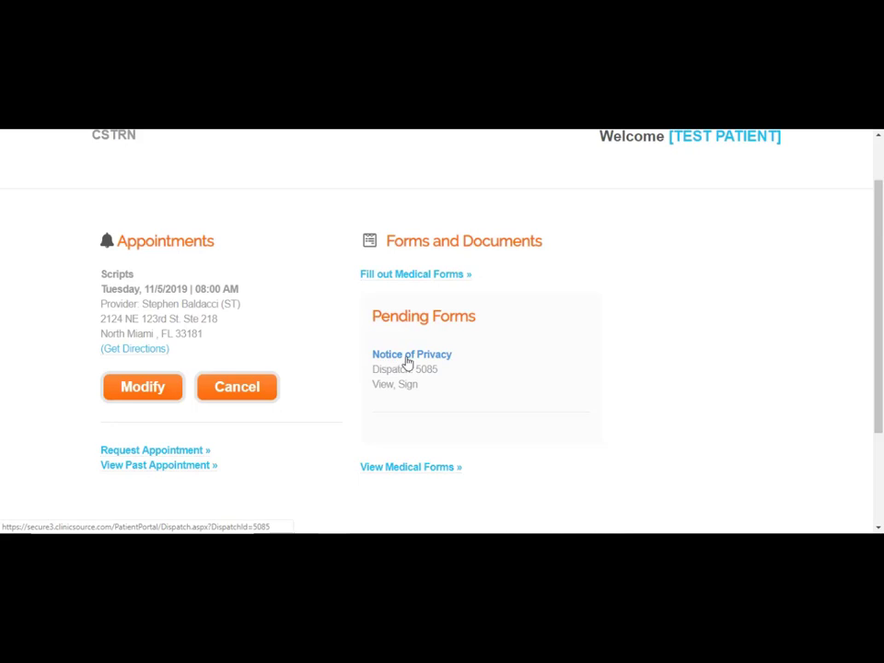
click(408, 362)
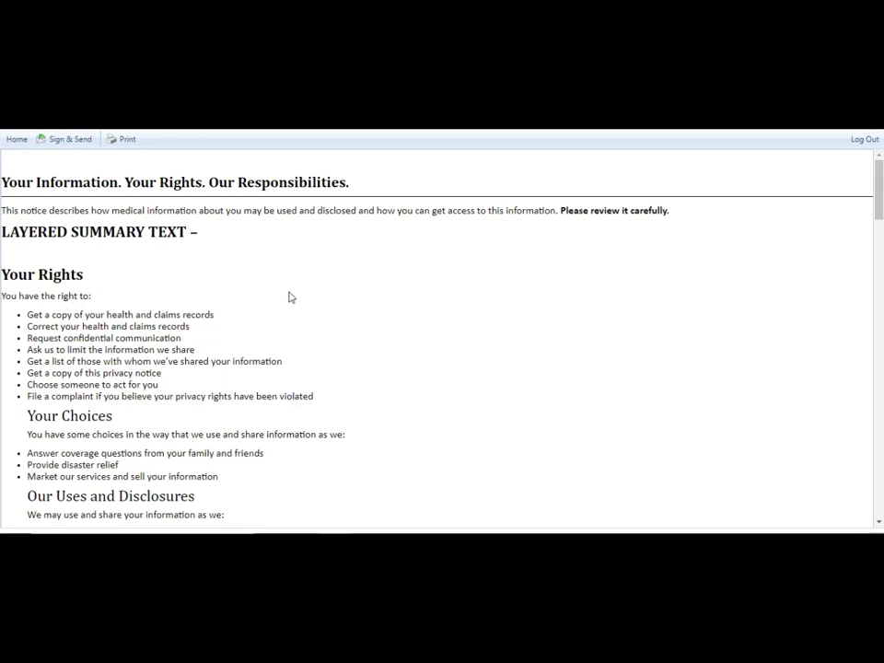
scroll(289, 296, down, 5)
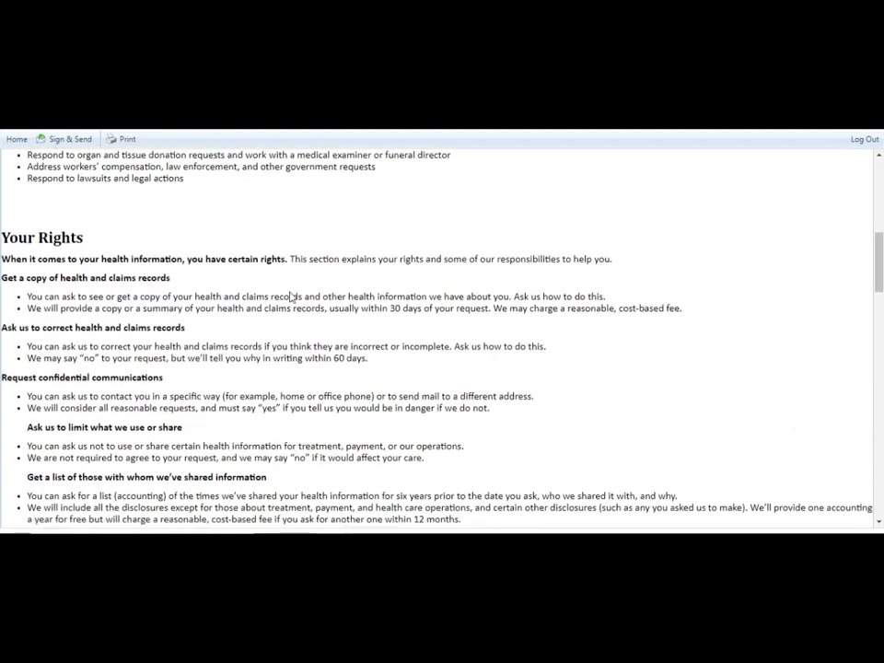
scroll(289, 296, down, 15)
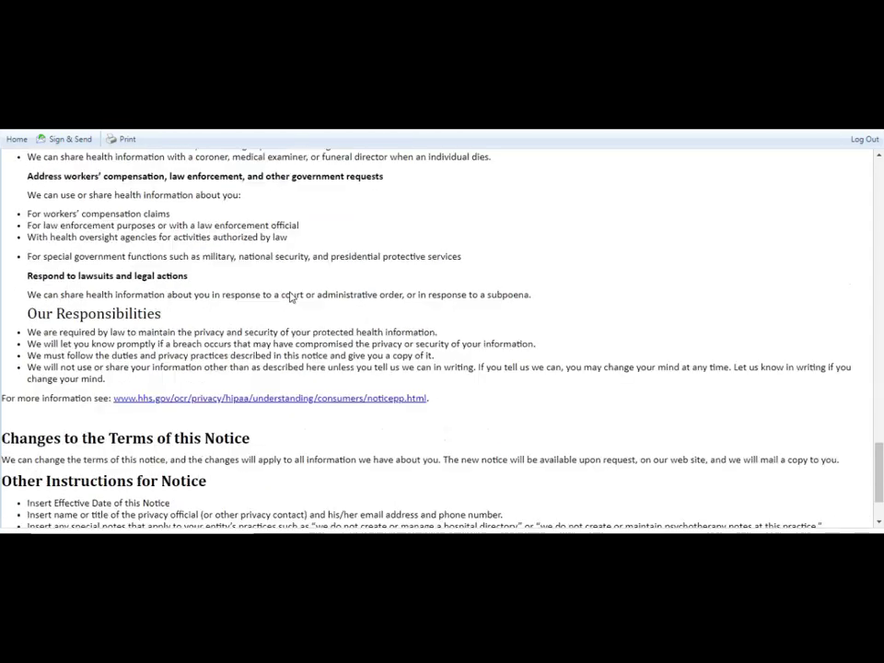
scroll(290, 297, down, 2)
scroll(164, 365, up, 15)
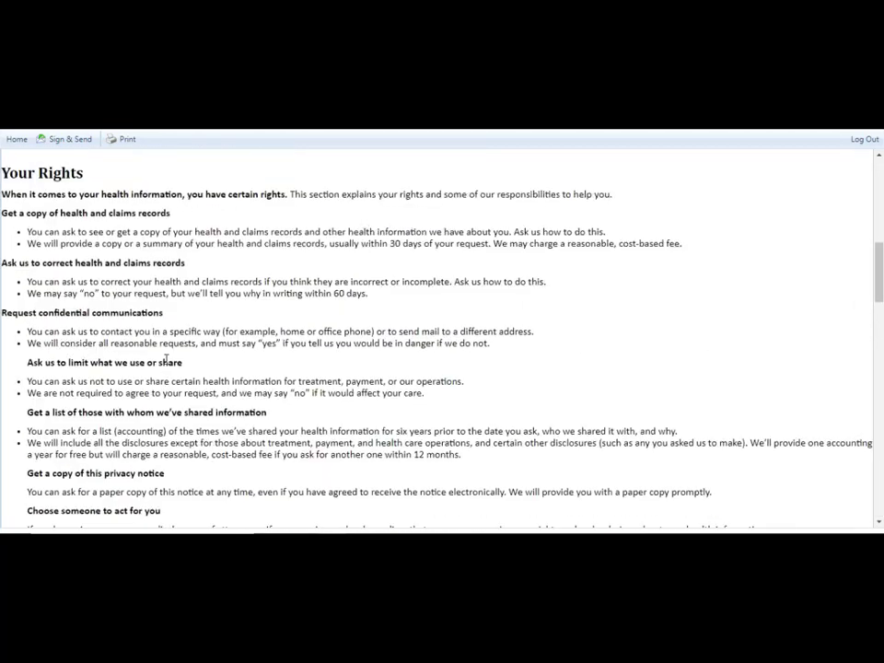
scroll(166, 359, up, 5)
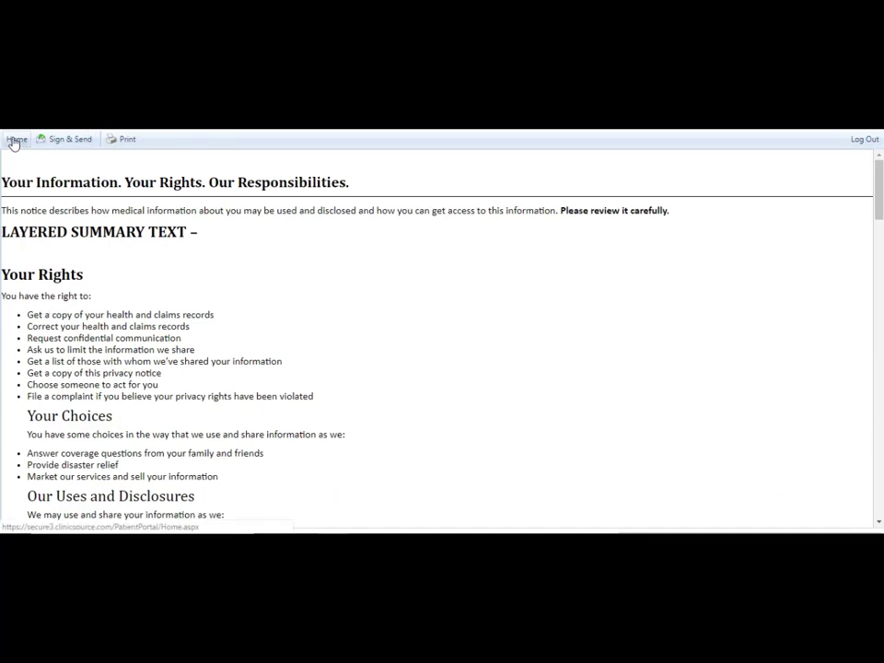
Draw the 'Test Patient' signature on the Notice of Privacy and confirm the signed dispatch
click(80, 140)
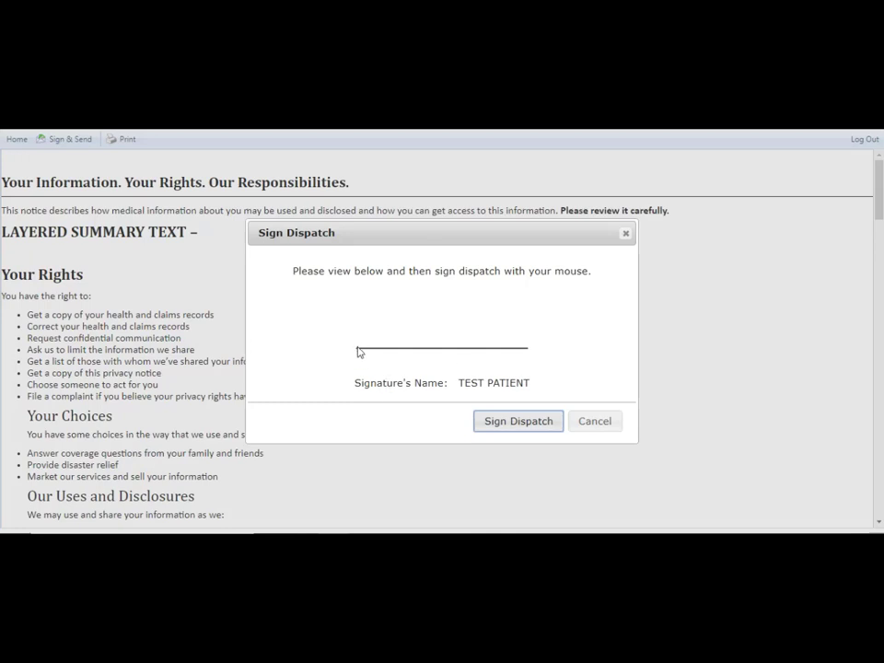
mouse_move(357, 347)
mouse_down()
mouse_move(362, 323)
mouse_move(364, 347)
mouse_move(381, 342)
mouse_move(388, 356)
mouse_move(402, 346)
mouse_move(405, 317)
mouse_up()
drag(352, 323, 378, 318)
mouse_move(435, 337)
mouse_down()
mouse_move(443, 305)
mouse_move(449, 342)
mouse_move(466, 334)
mouse_move(502, 343)
mouse_move(516, 334)
mouse_up()
drag(460, 315, 483, 310)
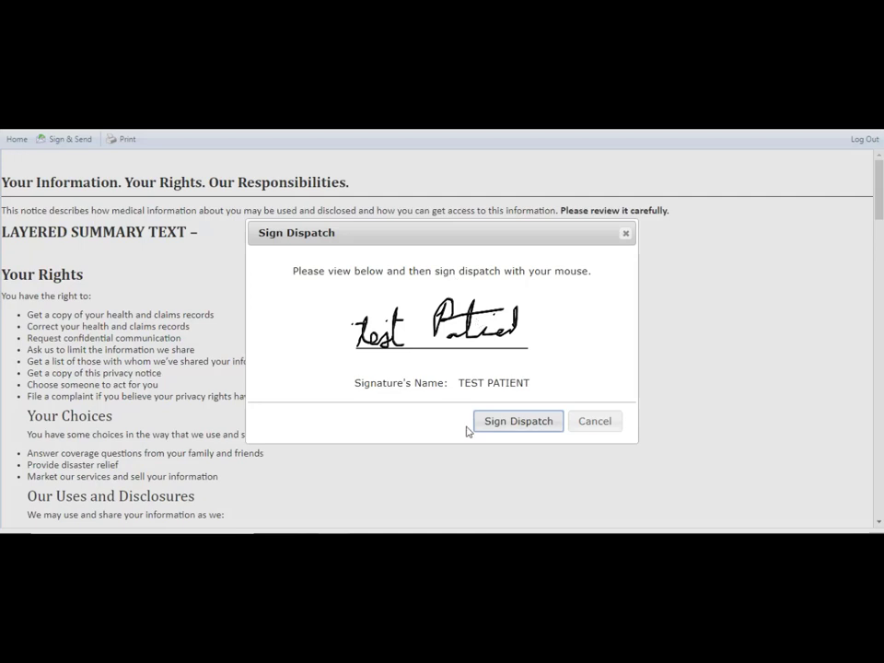
click(518, 422)
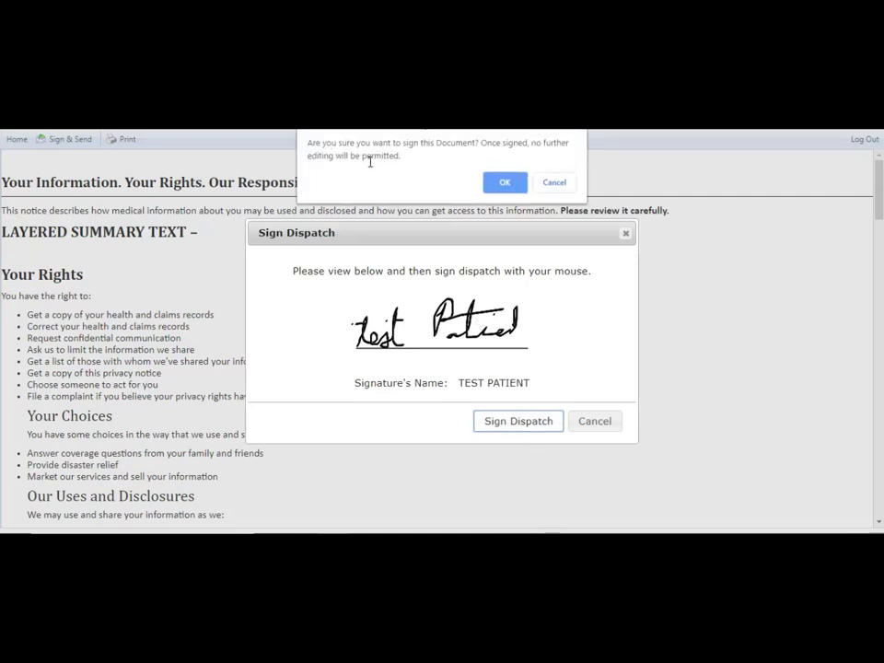
click(505, 182)
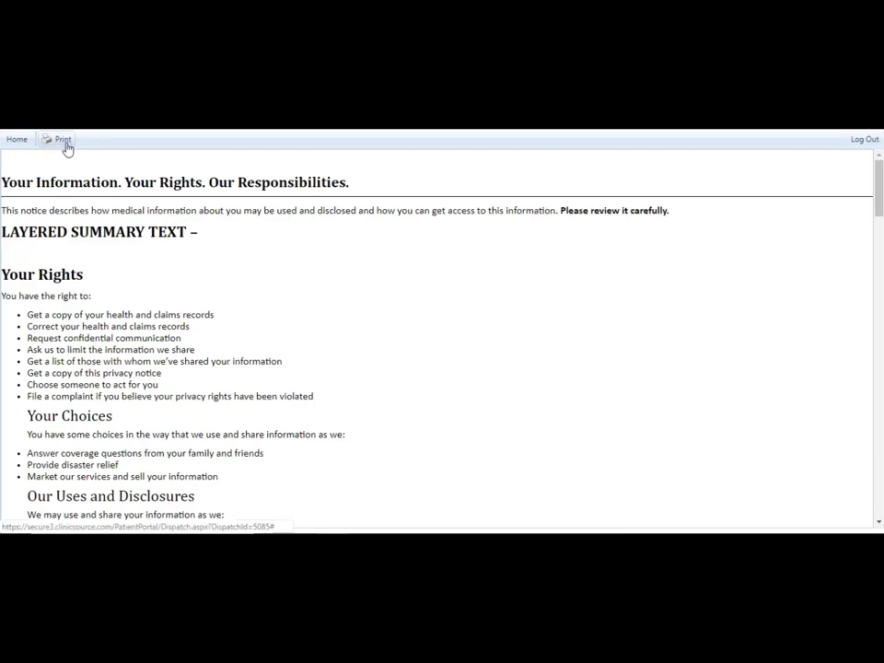
Return to portal Home and open View Medical Forms to show the Notice of Privacy under Past Forms
click(16, 141)
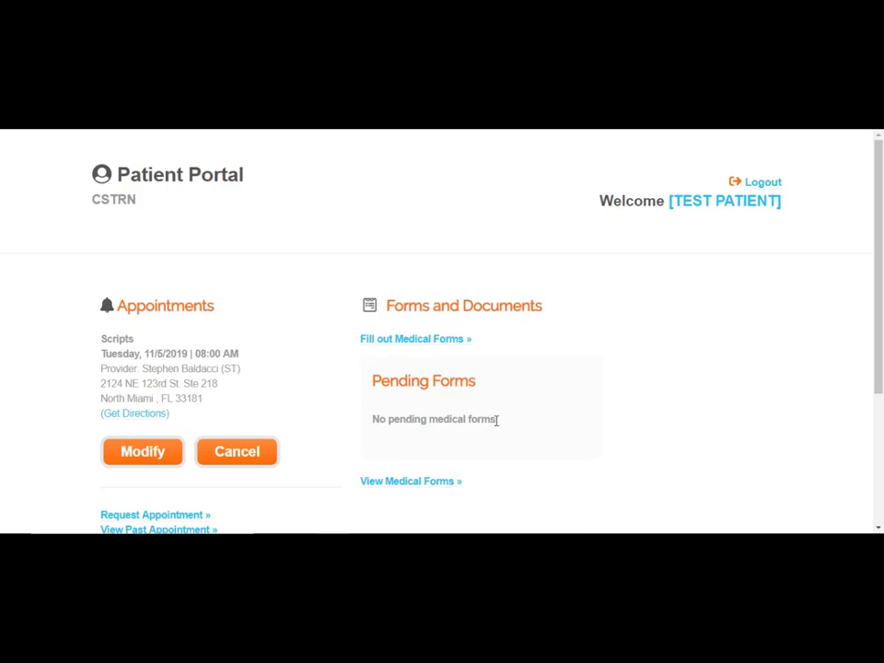
scroll(496, 420, down, 2)
click(412, 288)
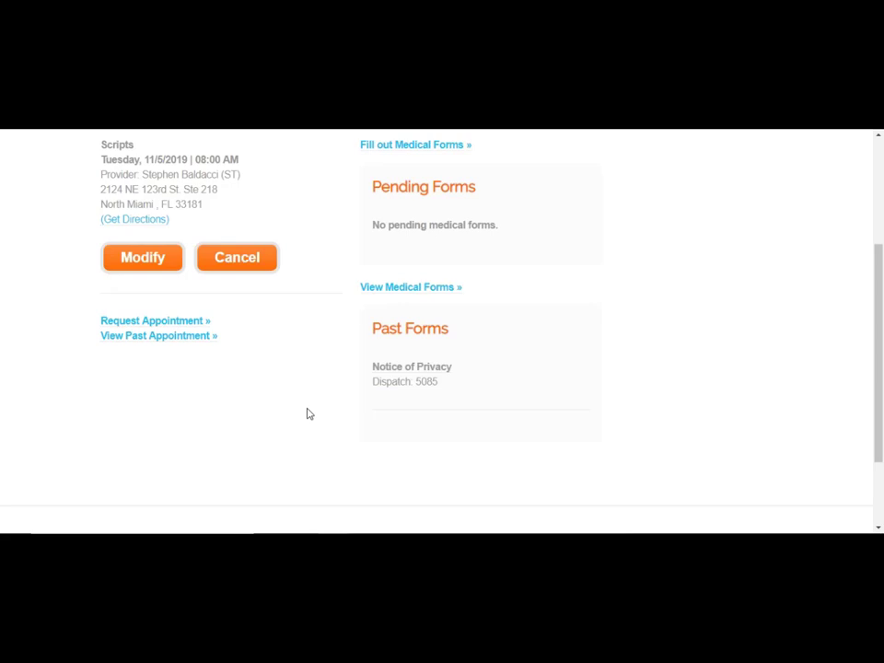
scroll(309, 413, up, 2)
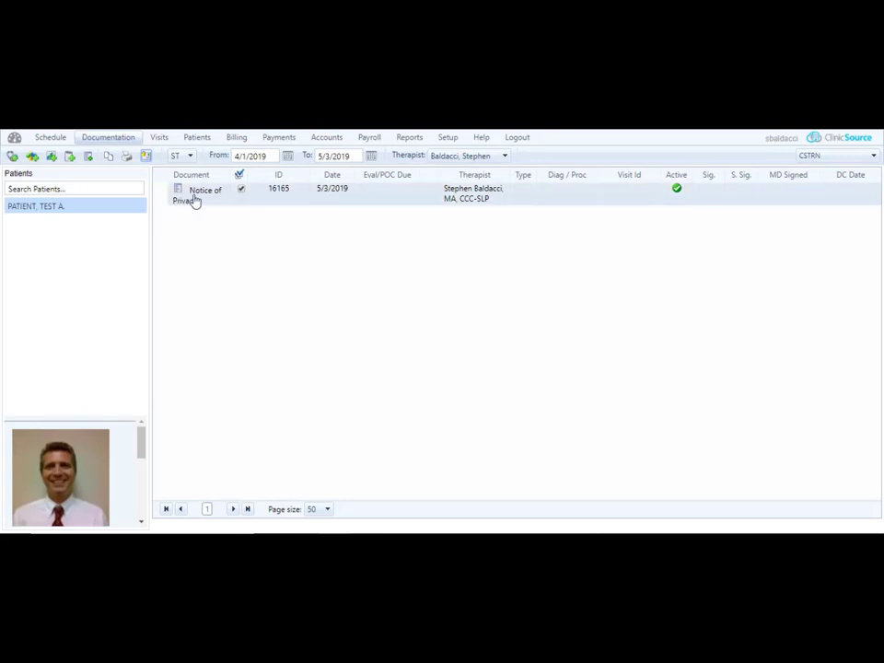
Open the Notice of Privacy documentation, check the patient's electronic signature at the bottom, then go to Schedule
click(195, 201)
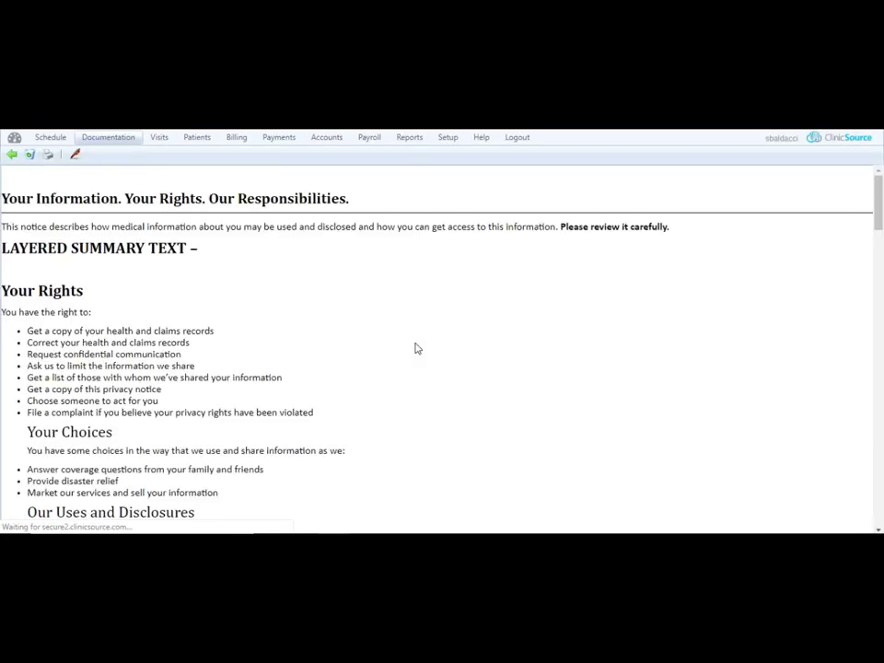
scroll(461, 393, down, 3)
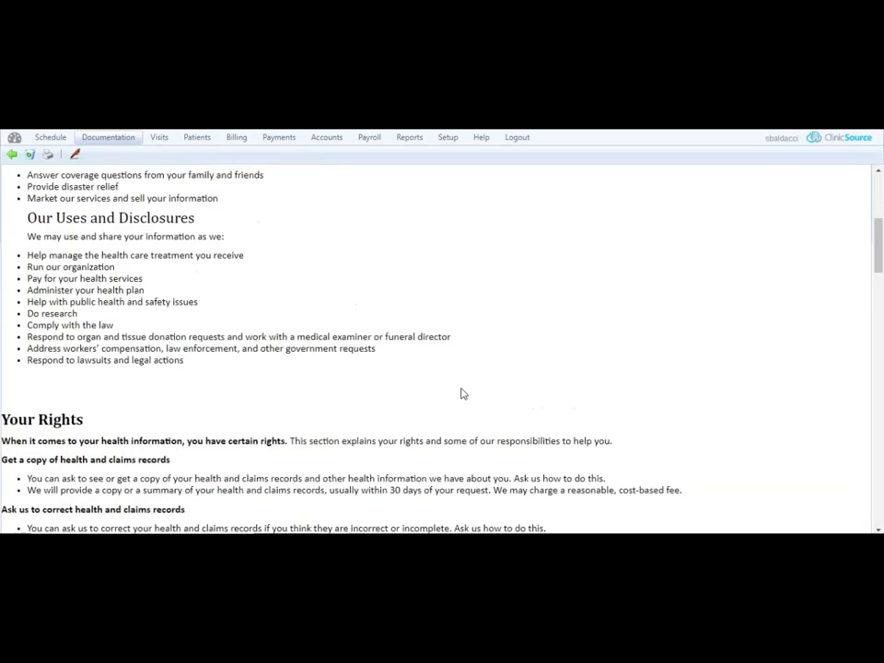
scroll(462, 392, down, 20)
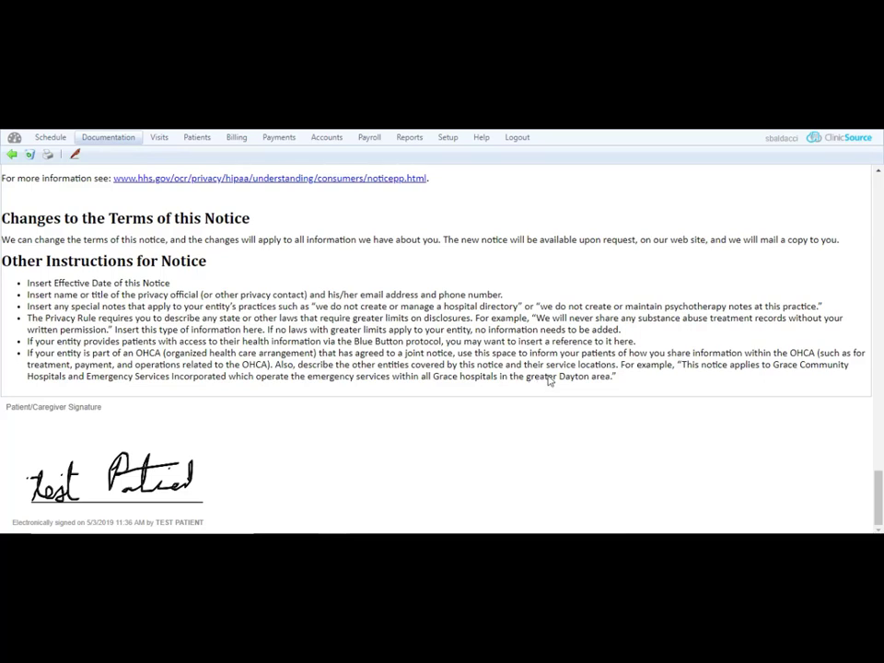
scroll(385, 440, up, 10)
scroll(385, 434, up, 10)
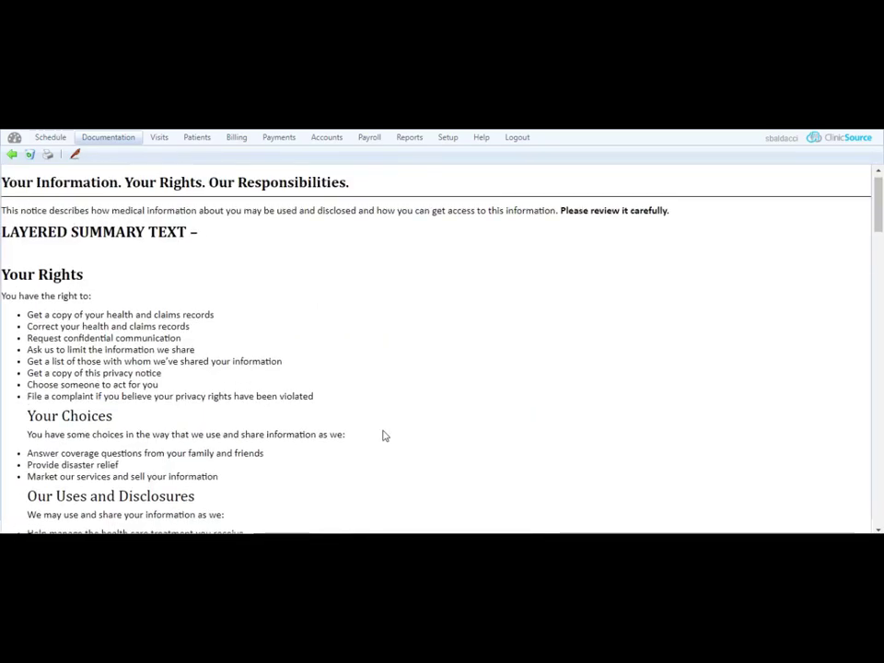
click(51, 137)
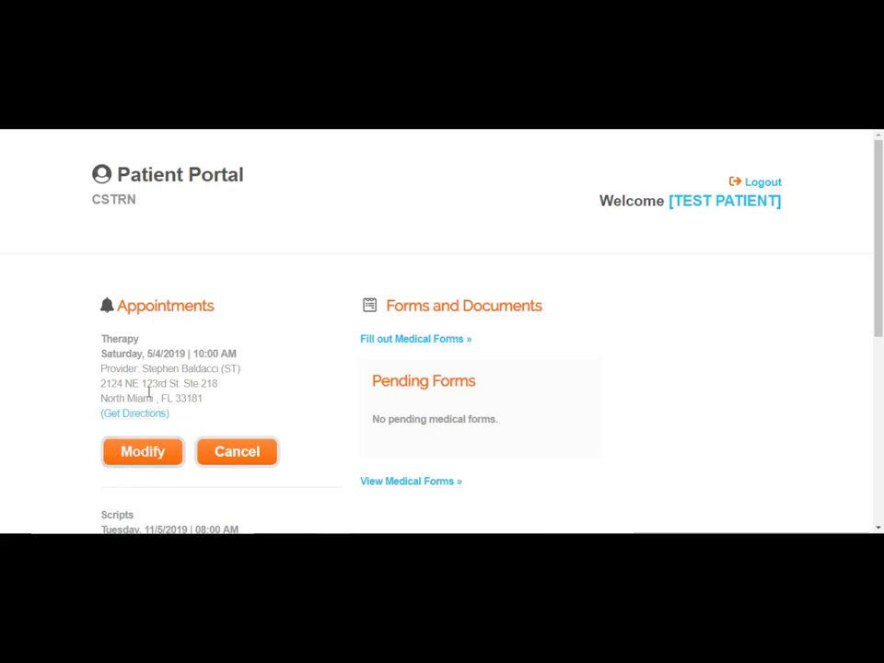
Cancel the Saturday 5/4/2019 10:00 AM Therapy appointment and confirm with OK
click(251, 460)
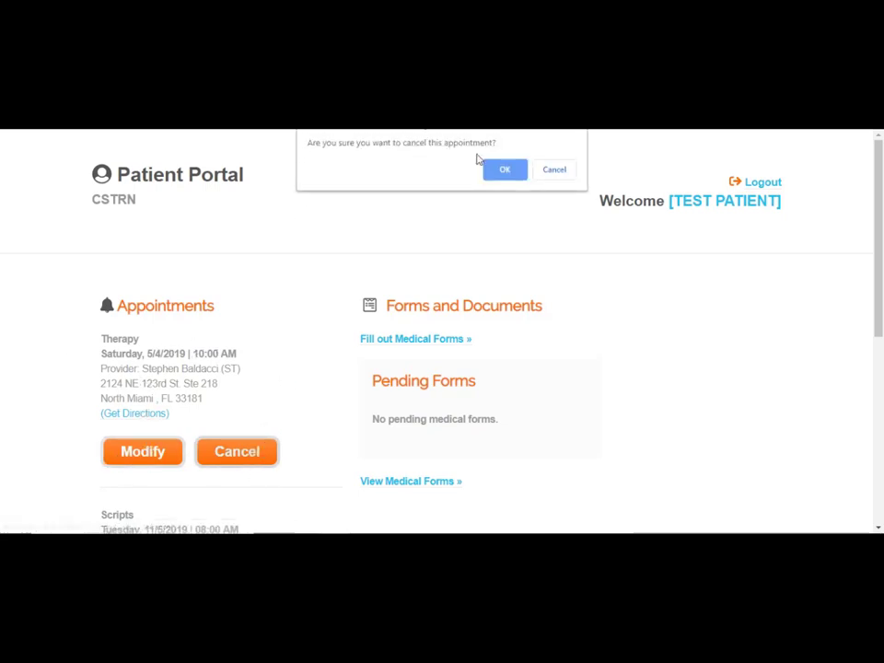
click(502, 171)
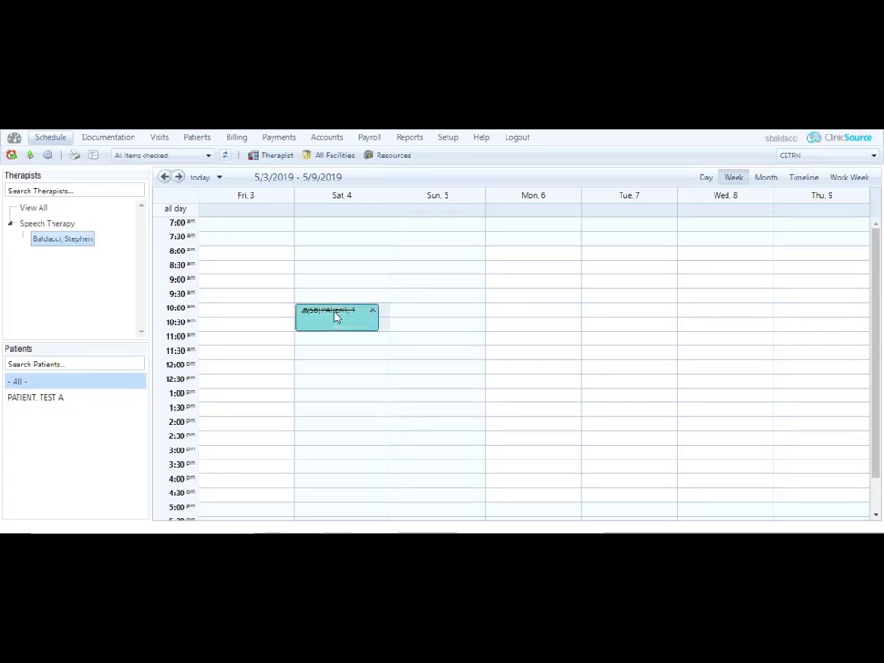
Reset the Saturday 10:00 appointment's attendance status from Cancellation to -None- and save
double_click(337, 316)
click(445, 441)
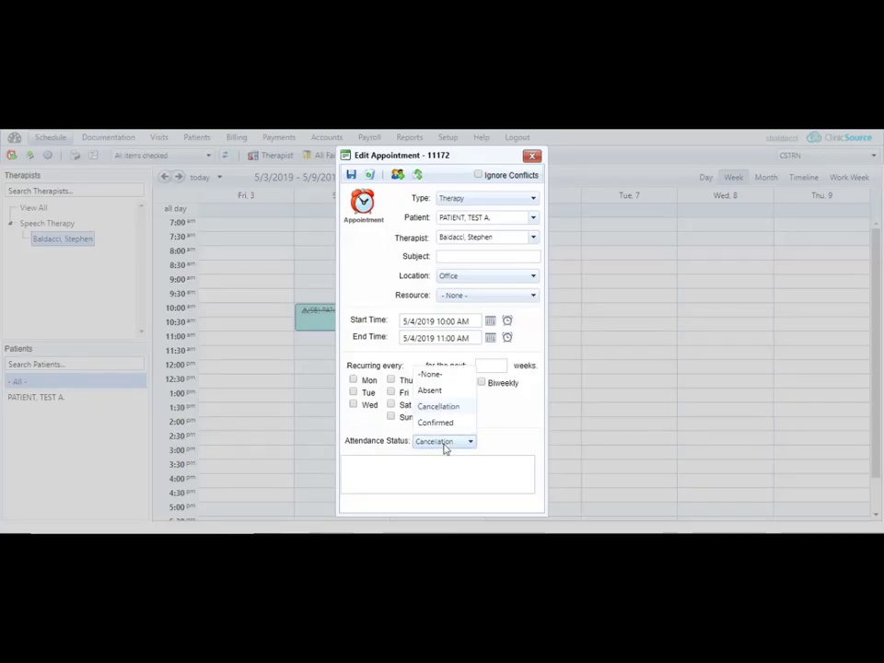
click(430, 329)
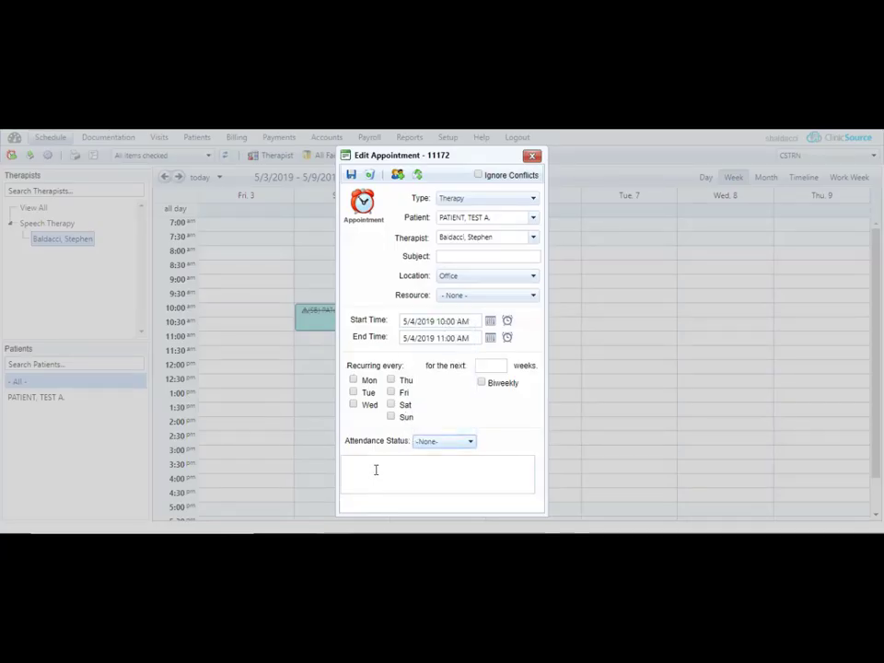
click(354, 177)
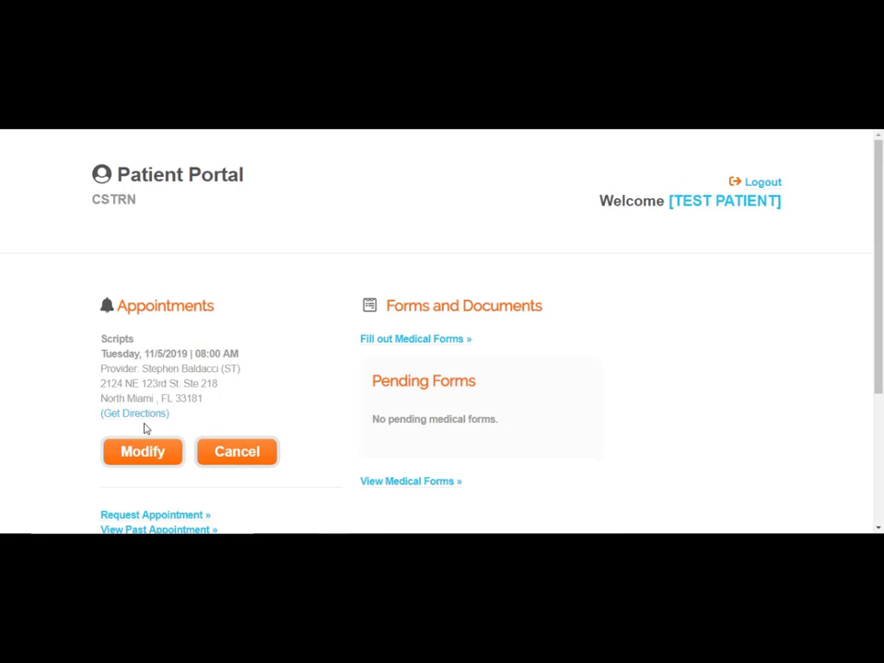
Bring up the Modify Appointment page for the 11/5/2019 8:00 AM Scripts appointment in the portal
click(142, 449)
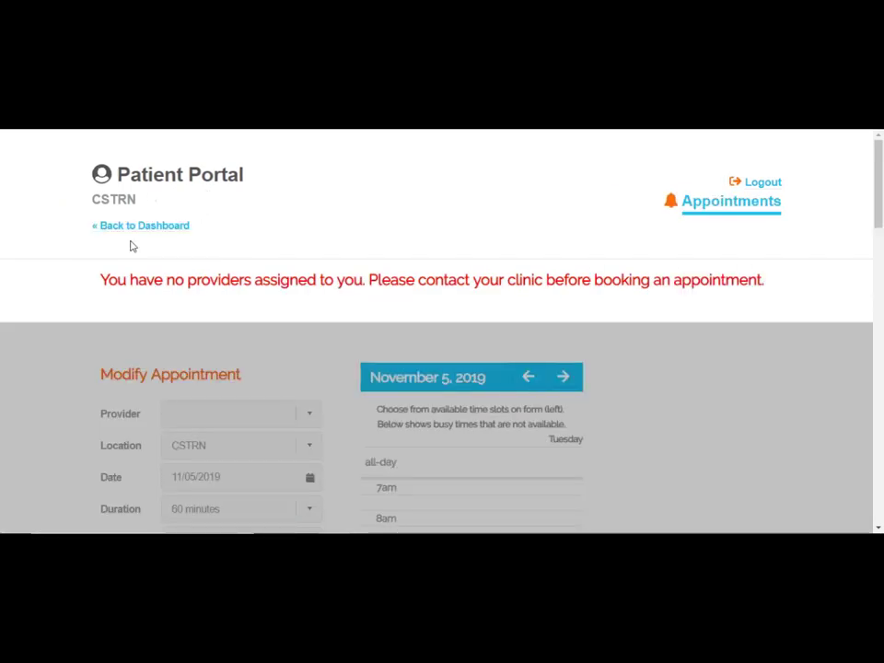
scroll(212, 304, down, 2)
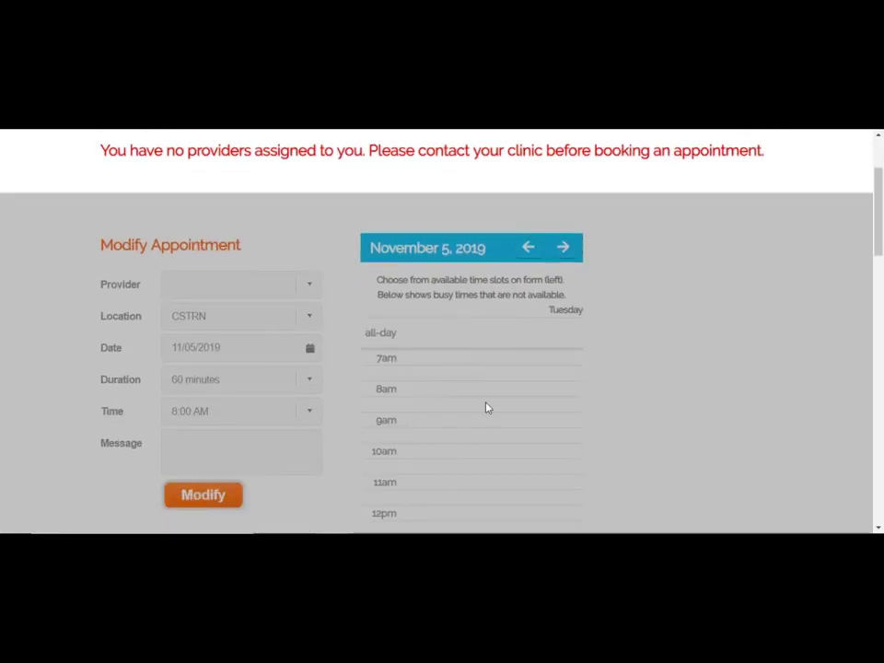
scroll(520, 432, down, 1)
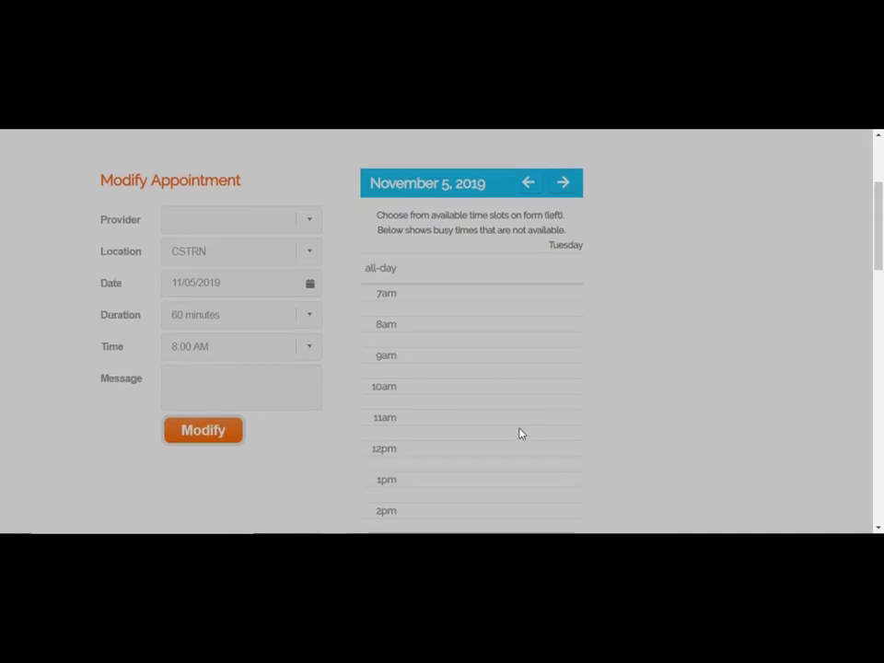